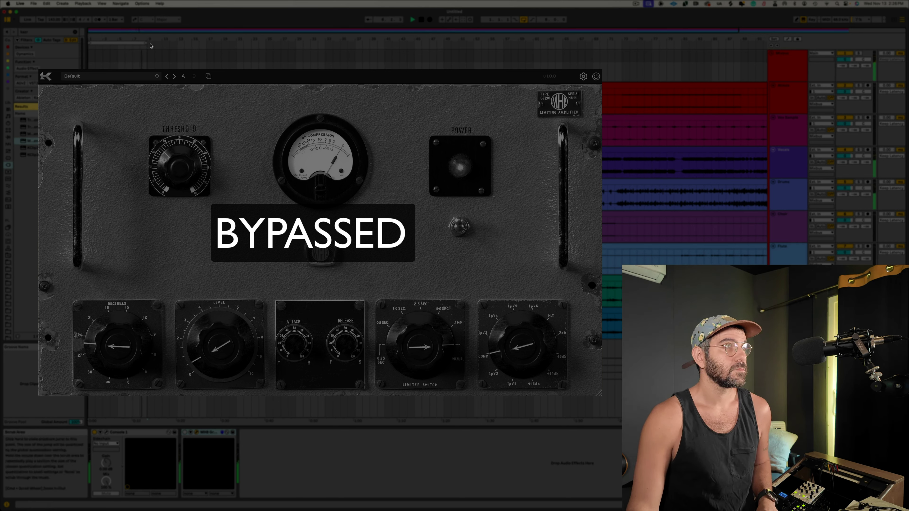
Step: Stop playback and extend the end of the arrangement loop over a longer section at the start of the song
{"action": "key", "text": "space"}
{"action": "left_click_drag", "start_coordinate": [145, 43], "coordinate": [222, 51]}
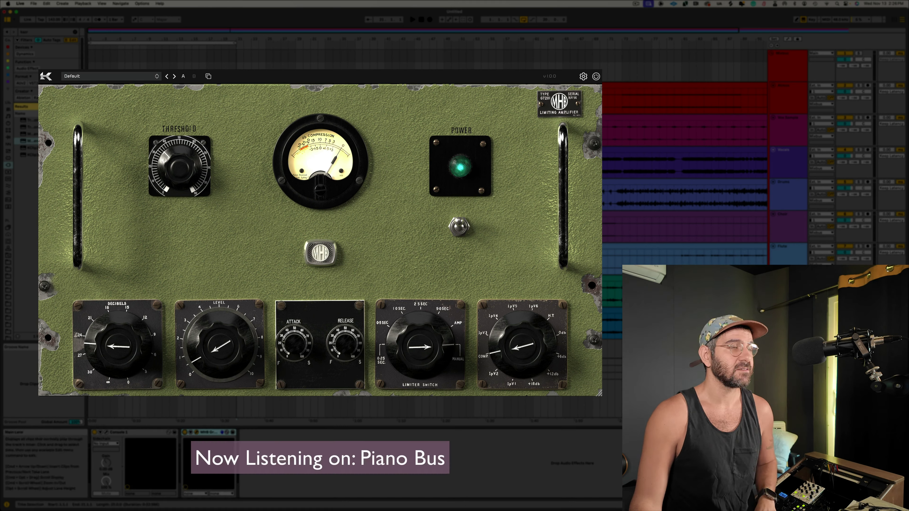
{"action": "key", "text": "space"}
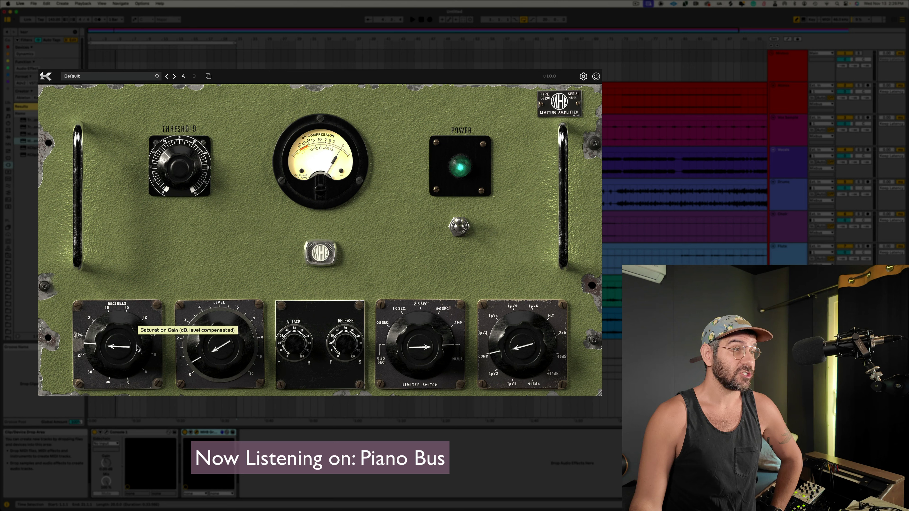
Step: Turn the Decibels saturation gain down to ∞, and try the limiter switch at 10 SEC before returning it to Manual
{"action": "double_click", "coordinate": [122, 345]}
{"action": "left_click_drag", "start_coordinate": [122, 345], "coordinate": [114, 322]}
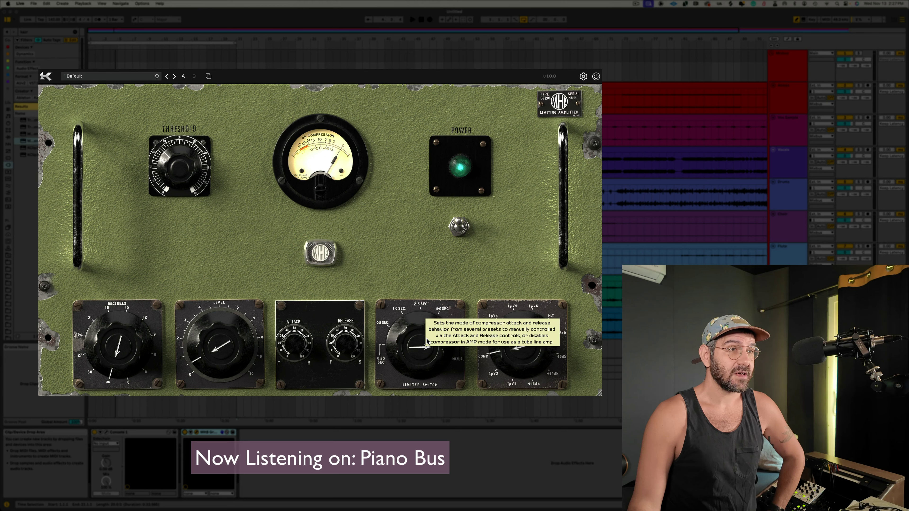
{"action": "left_click_drag", "start_coordinate": [415, 343], "coordinate": [411, 394]}
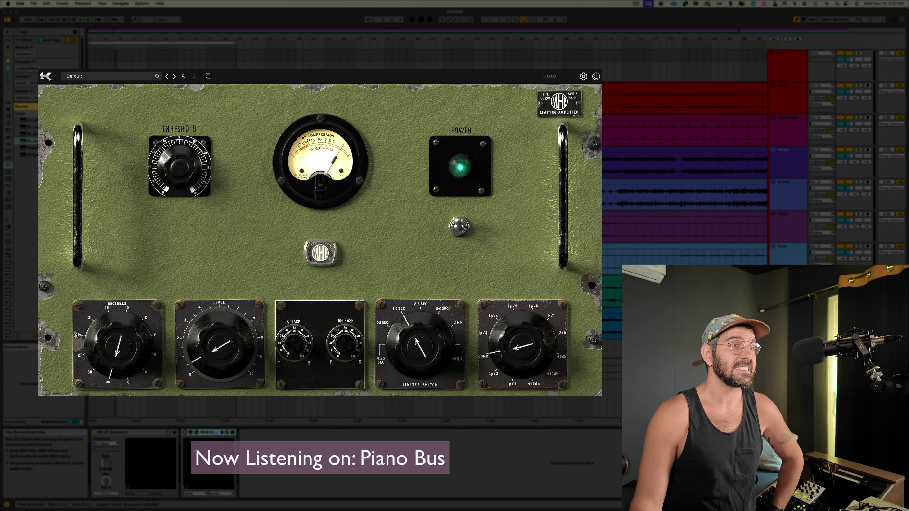
{"action": "left_click_drag", "start_coordinate": [416, 339], "coordinate": [415, 298]}
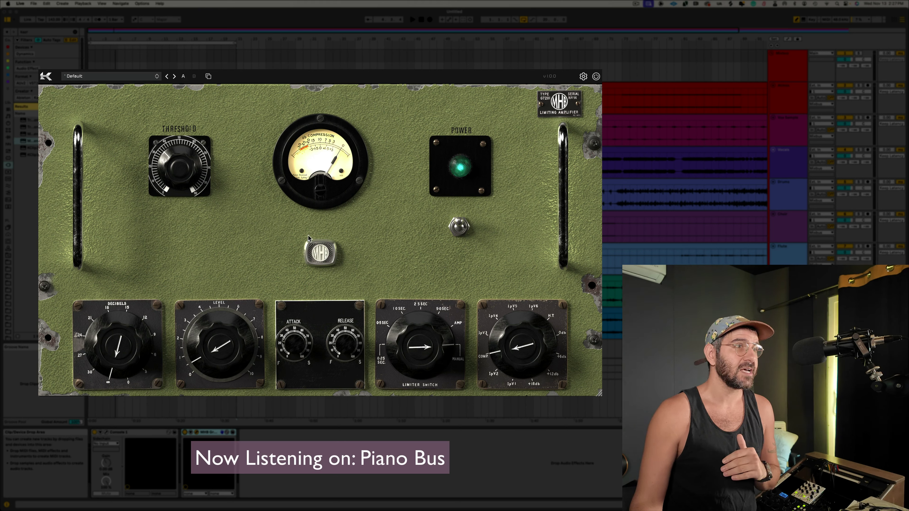
Step: Open the limiting amplifier's extra gain and mix controls, start playback and lower Out Gain to -2.3 dB
{"action": "left_click", "coordinate": [321, 253]}
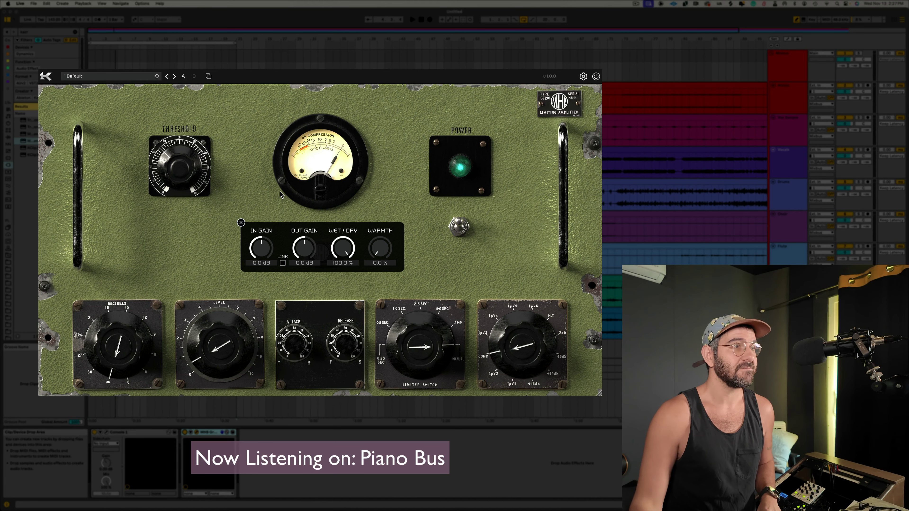
{"action": "key", "text": "space"}
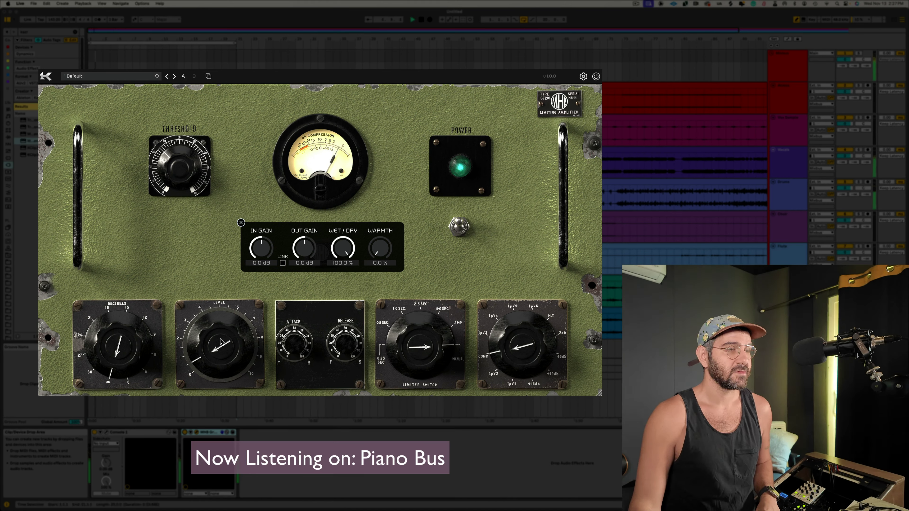
{"action": "mouse_move", "coordinate": [223, 346]}
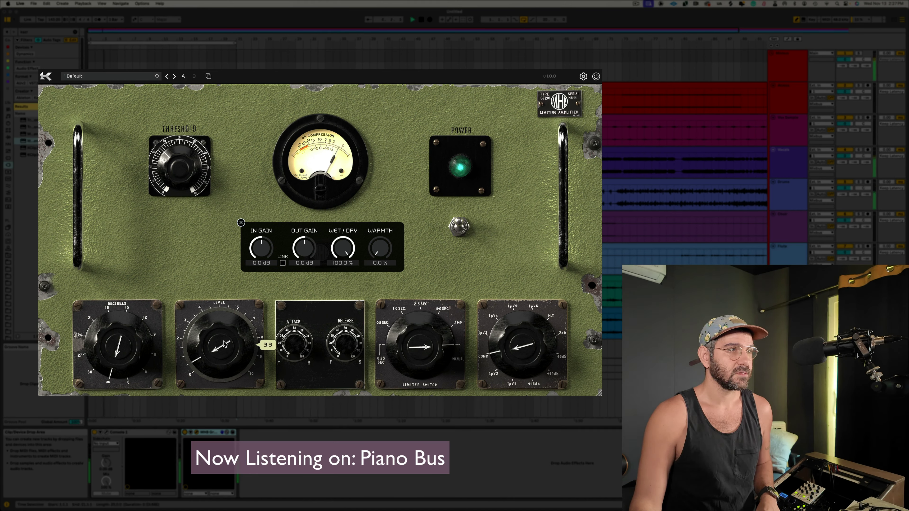
{"action": "left_click_drag", "start_coordinate": [304, 254], "coordinate": [303, 267]}
Step: Raise the Decibels saturation gain to about 18 and compensate by lowering Out Gain to -3.2 dB
{"action": "mouse_move", "coordinate": [181, 177]}
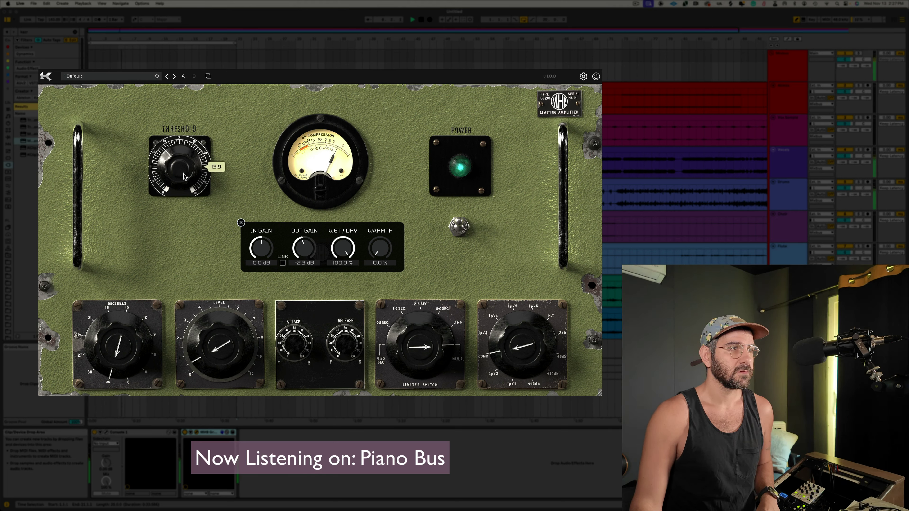
{"action": "mouse_move", "coordinate": [126, 344]}
{"action": "left_click_drag", "start_coordinate": [125, 345], "coordinate": [176, 243]}
{"action": "left_click_drag", "start_coordinate": [300, 254], "coordinate": [302, 259]}
Step: Set Warmth to 21.8% and compare the Piano Bus with the plugin bypassed and active
{"action": "mouse_move", "coordinate": [193, 176]}
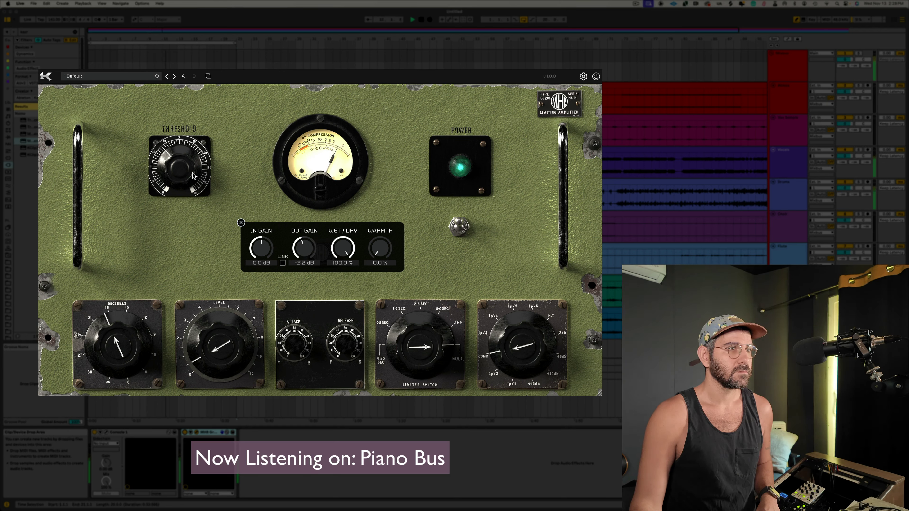
{"action": "mouse_move", "coordinate": [298, 339]}
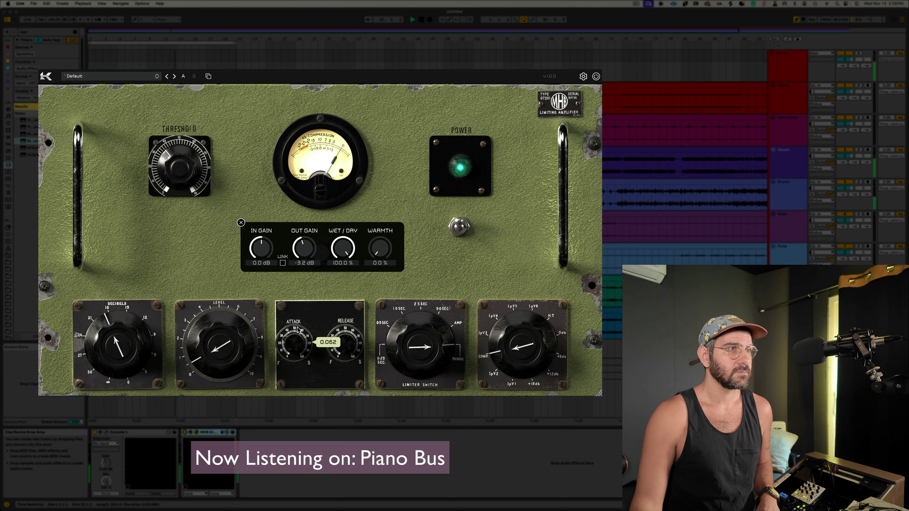
{"action": "mouse_move", "coordinate": [344, 356]}
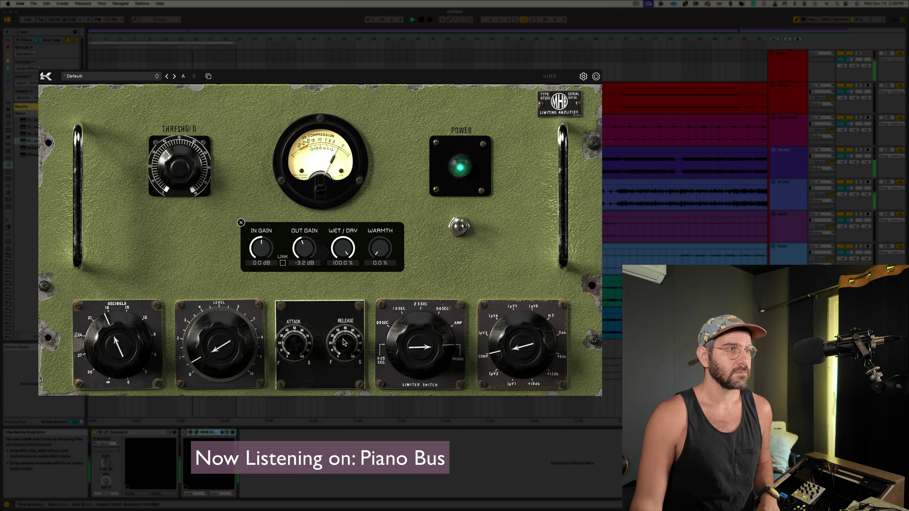
{"action": "left_click_drag", "start_coordinate": [382, 253], "coordinate": [385, 202]}
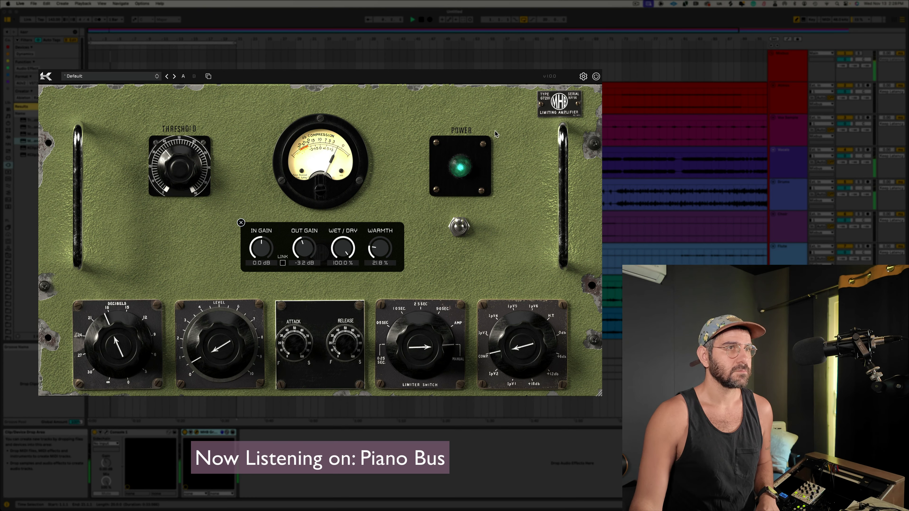
{"action": "left_click", "coordinate": [595, 76]}
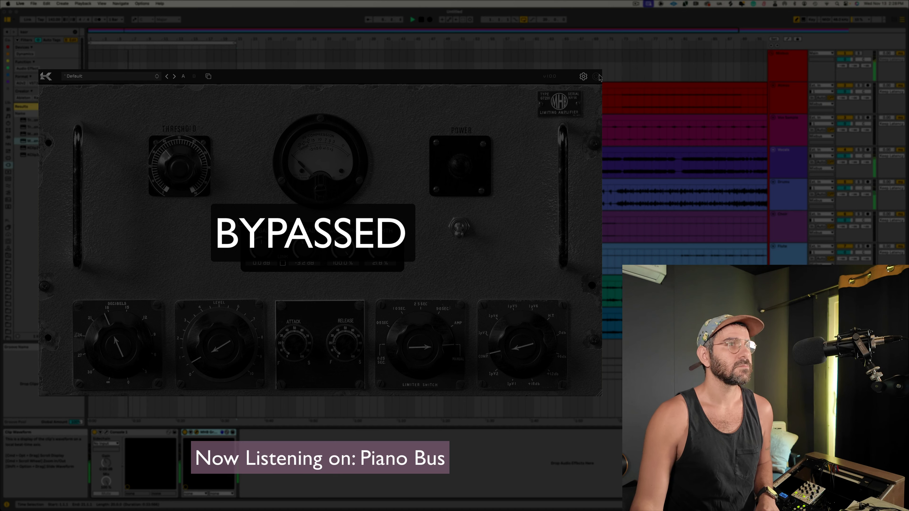
{"action": "left_click", "coordinate": [596, 76]}
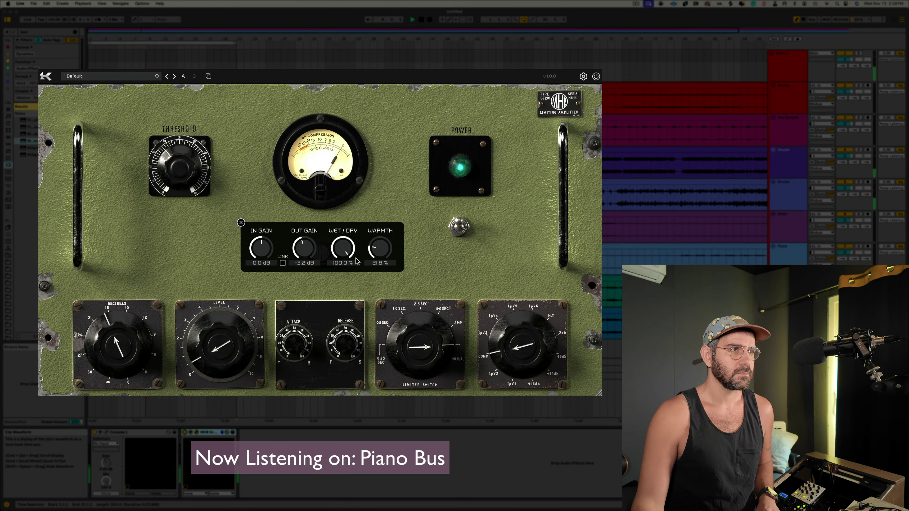
Step: Reduce Wet/Dry to 88% and compare the processed Piano Bus with its bypassed sound again
{"action": "left_click_drag", "start_coordinate": [355, 259], "coordinate": [354, 288]}
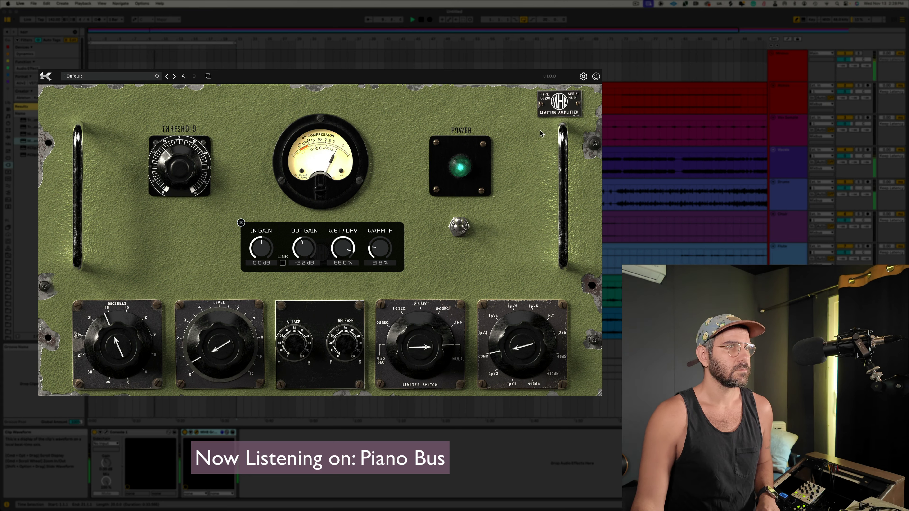
{"action": "left_click", "coordinate": [596, 76]}
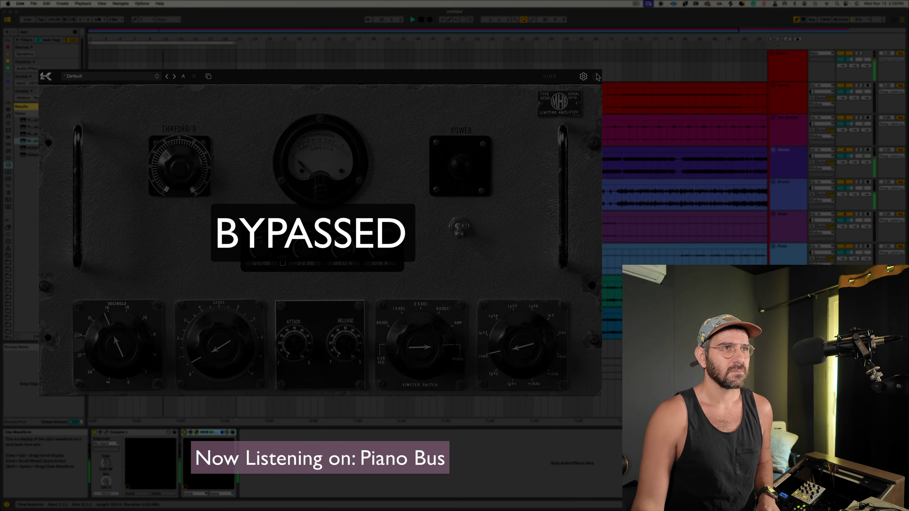
{"action": "left_click", "coordinate": [595, 76]}
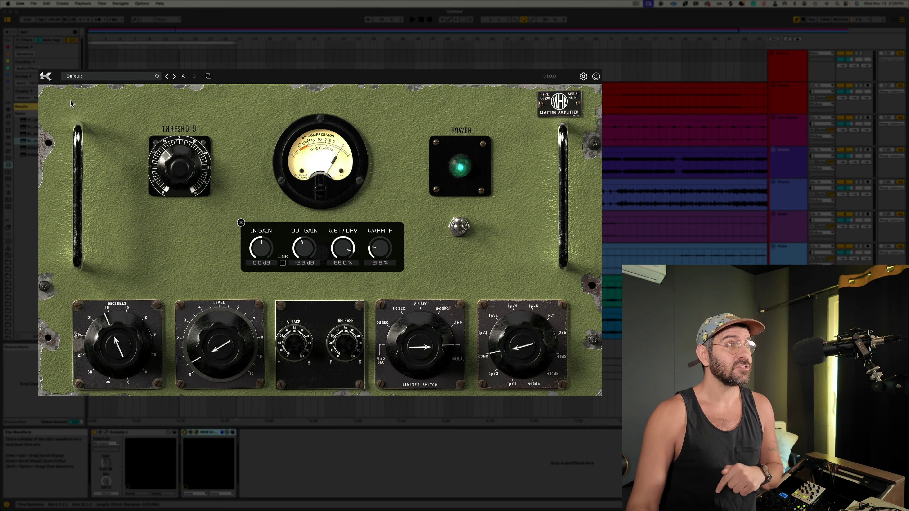
Step: Close the extra controls, move the loop to a later section and compare the Drum Bus with the plugin bypassed and active
{"action": "left_click", "coordinate": [240, 222]}
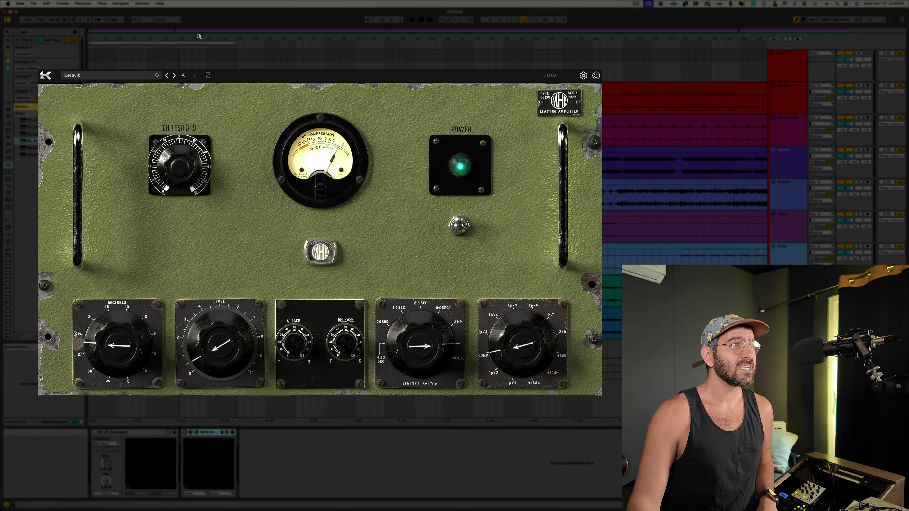
{"action": "left_click_drag", "start_coordinate": [198, 51], "coordinate": [402, 50]}
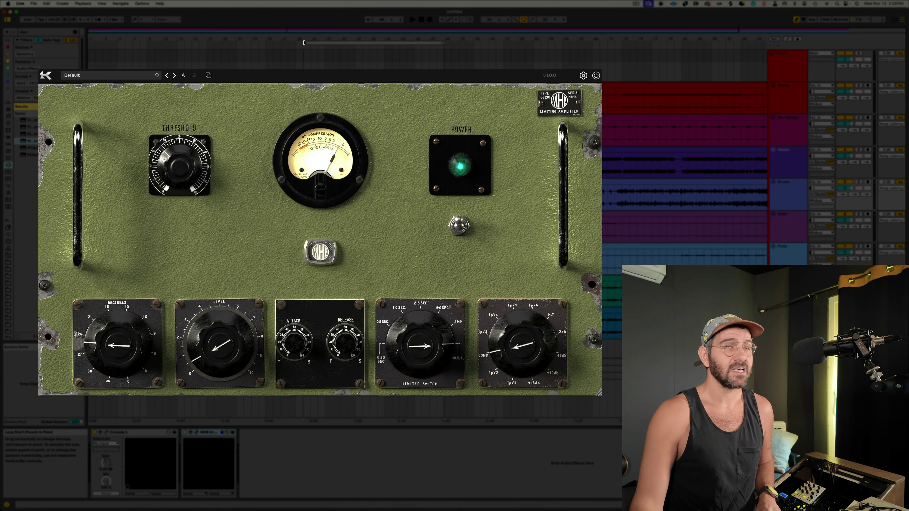
{"action": "key", "text": "space"}
{"action": "left_click", "coordinate": [596, 76]}
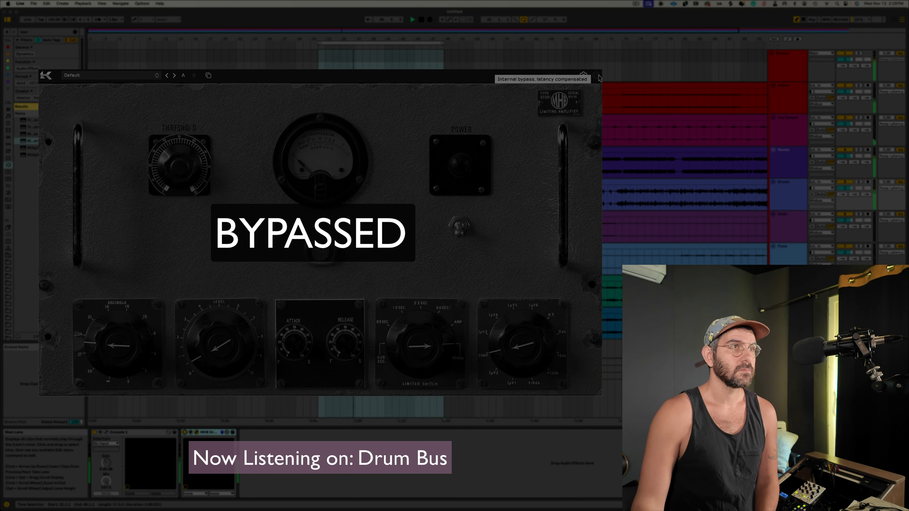
{"action": "left_click", "coordinate": [597, 76]}
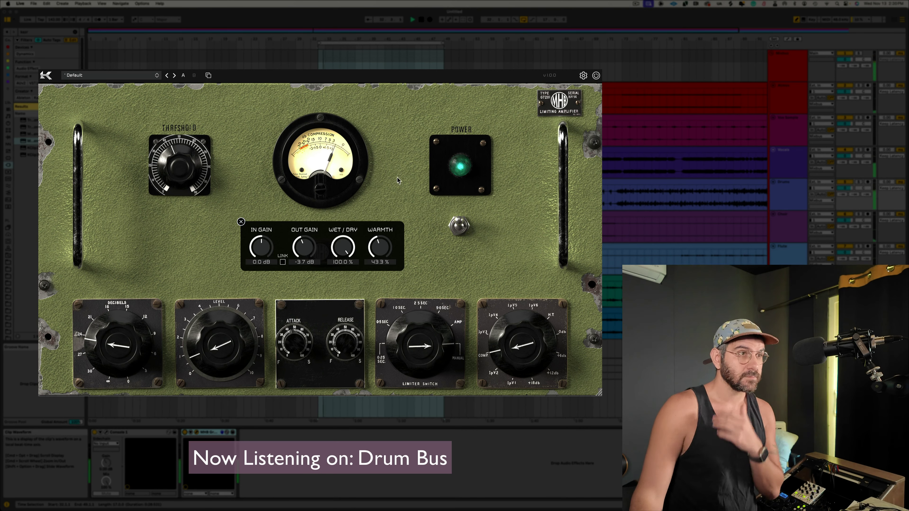
Step: Set Warmth to 44.7%, Out Gain to -4.0 dB and Wet/Dry to 77.1%, comparing the Drum Bus with bypass before stopping playback
{"action": "left_click_drag", "start_coordinate": [385, 242], "coordinate": [339, 299]}
{"action": "left_click", "coordinate": [595, 75]}
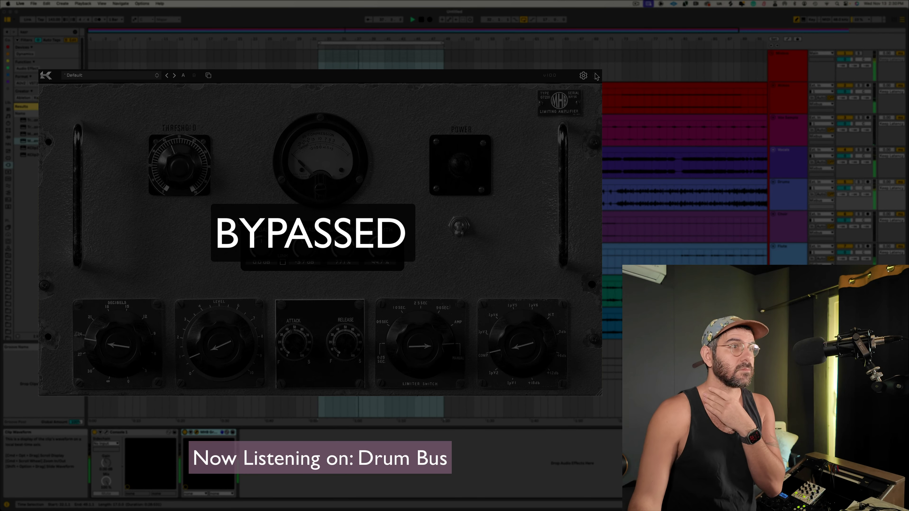
{"action": "left_click", "coordinate": [596, 75]}
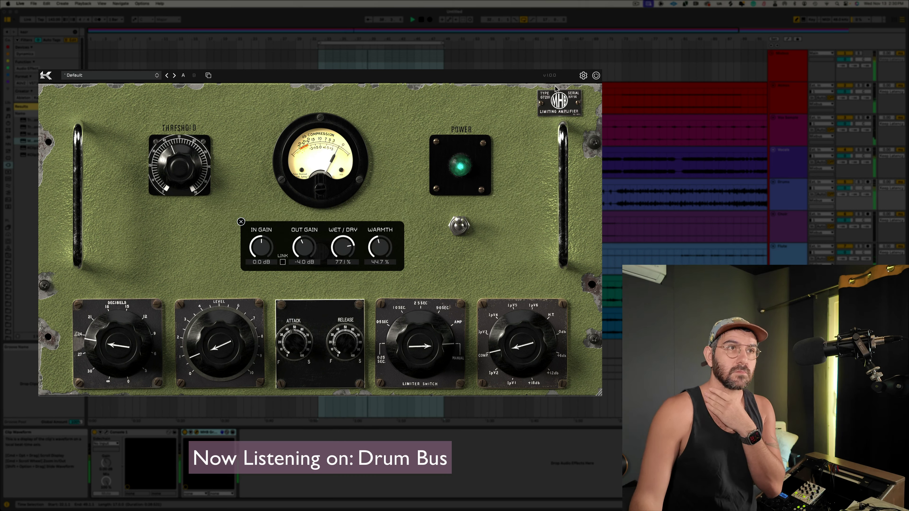
{"action": "left_click", "coordinate": [596, 76]}
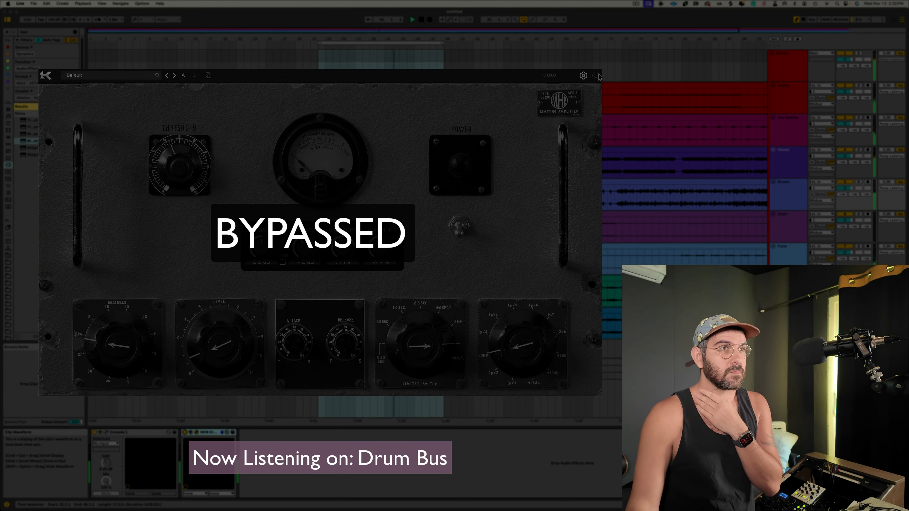
{"action": "left_click", "coordinate": [597, 75]}
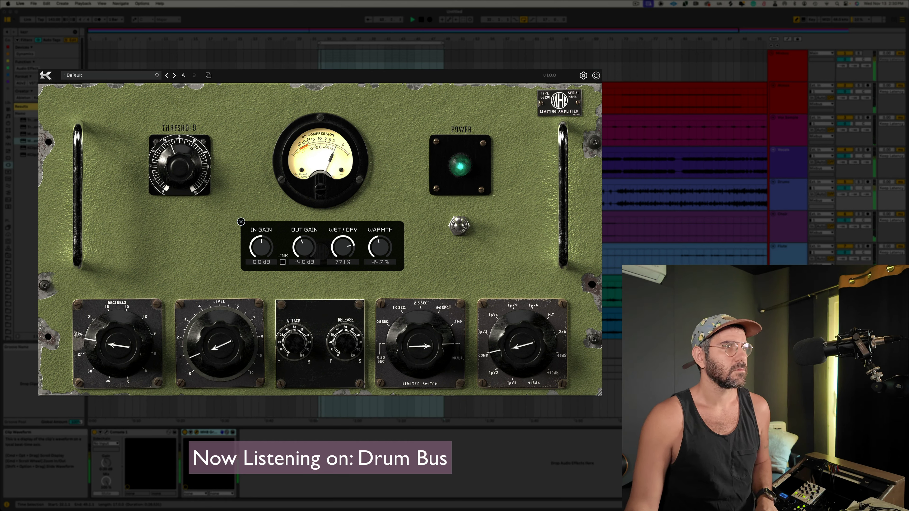
{"action": "key", "text": "space"}
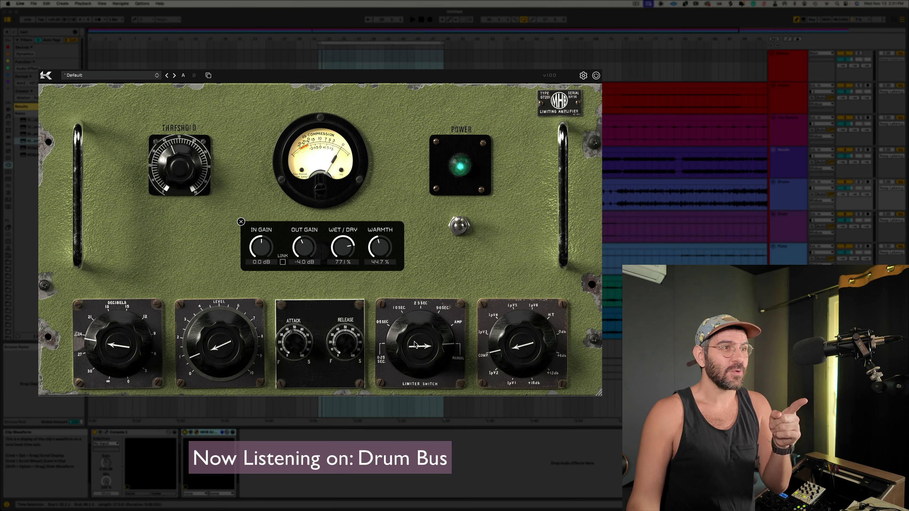
Step: Switch the plugin to settings slot B, set the limiter switch to AMP, and turn Level down and Decibels to ∞
{"action": "left_click_drag", "start_coordinate": [414, 345], "coordinate": [290, 221]}
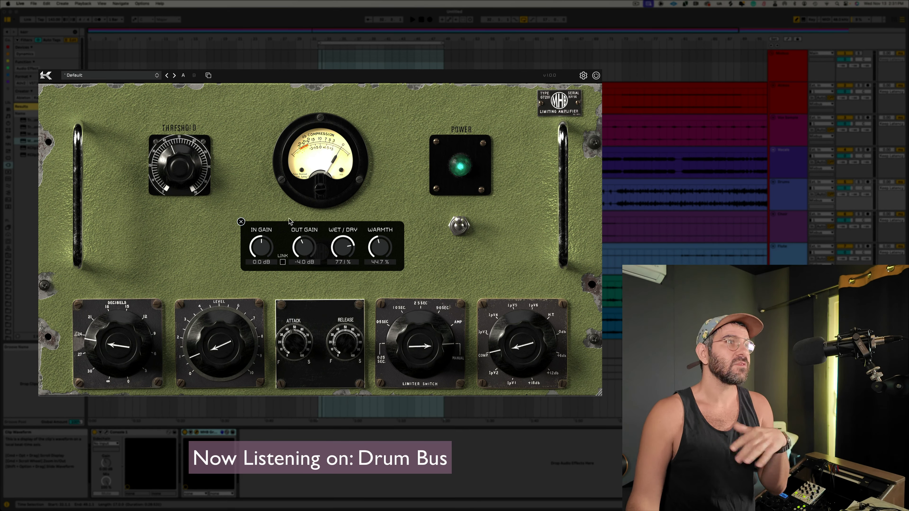
{"action": "left_click", "coordinate": [196, 76]}
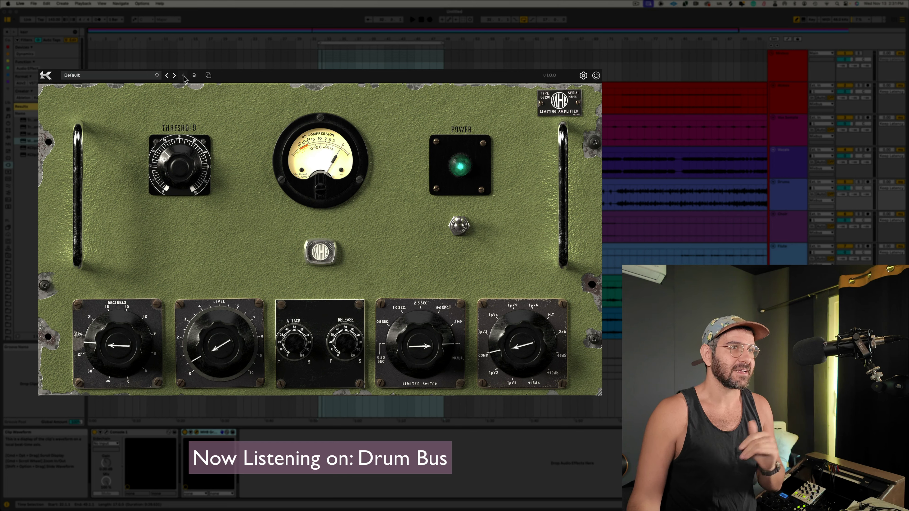
{"action": "left_click_drag", "start_coordinate": [409, 343], "coordinate": [407, 364]}
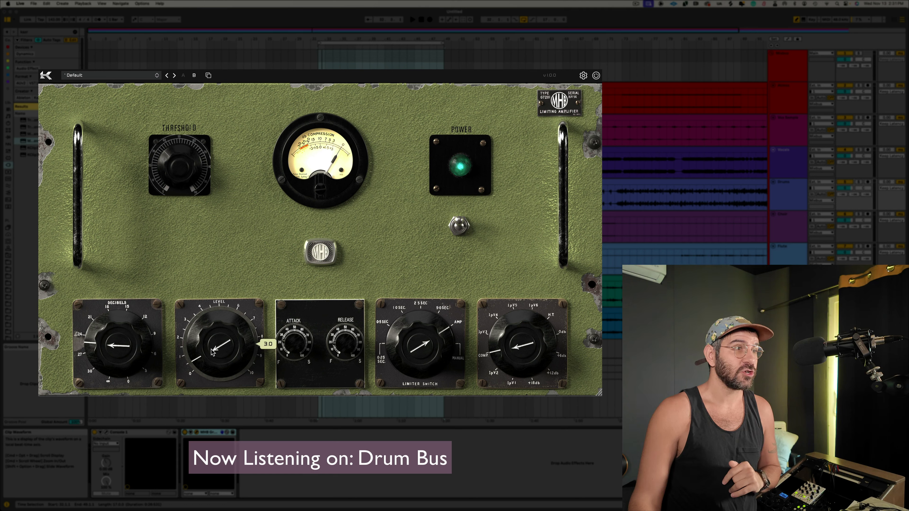
{"action": "left_click_drag", "start_coordinate": [121, 336], "coordinate": [121, 371]}
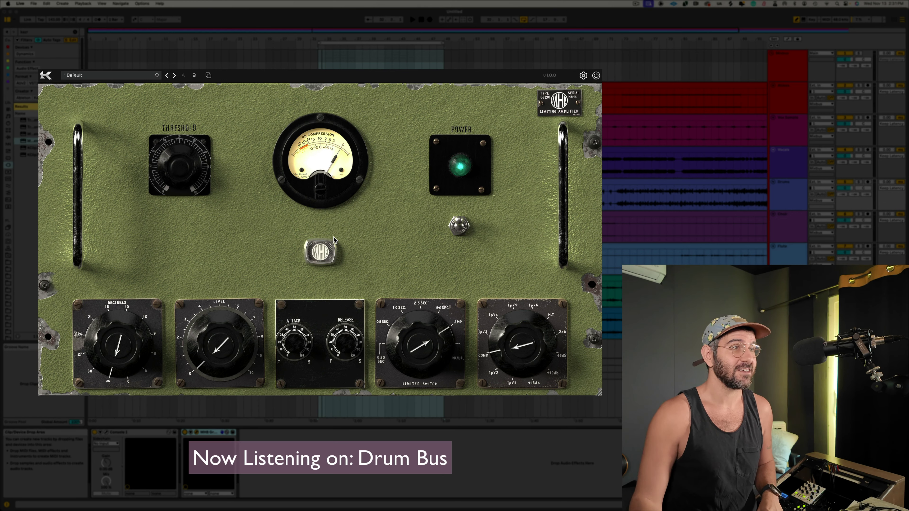
Step: Open the extra gain and mix controls, play the Drum Bus and raise the Level tube makeup gain
{"action": "left_click", "coordinate": [327, 252]}
{"action": "key", "text": "space"}
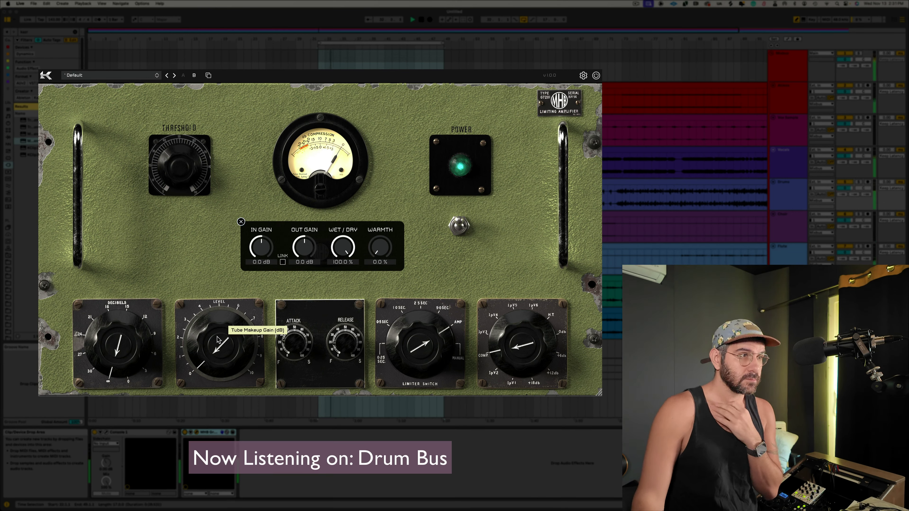
{"action": "left_click_drag", "start_coordinate": [217, 340], "coordinate": [224, 322]}
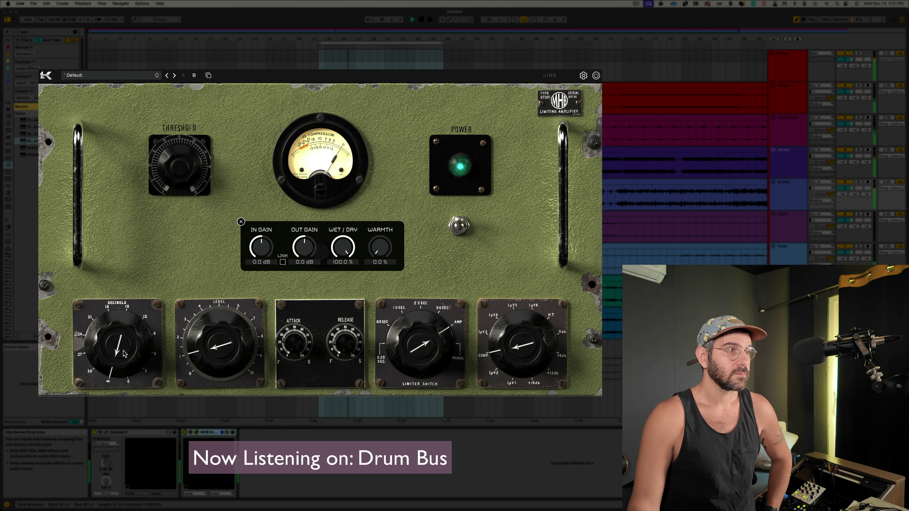
Step: Raise the Decibels saturation gain to about 24 and set Warmth to 23.3%
{"action": "left_click_drag", "start_coordinate": [119, 345], "coordinate": [101, 293]}
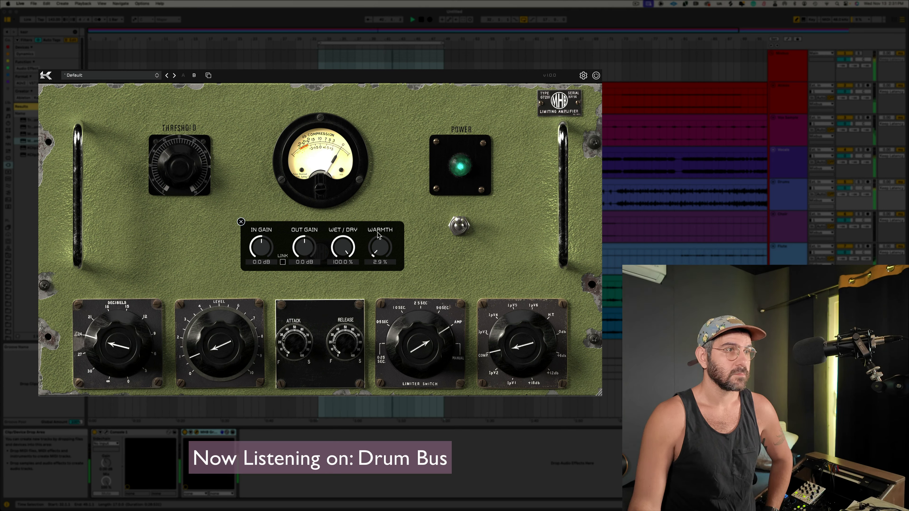
{"action": "left_click_drag", "start_coordinate": [379, 234], "coordinate": [377, 193]}
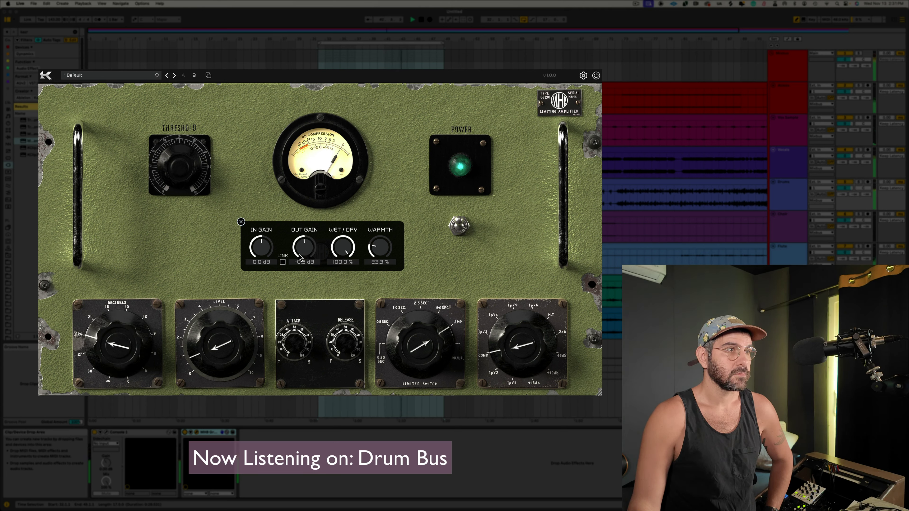
Step: Set Out Gain to -2.1 dB and extend the end of the playback loop, comparing the Drum Bus with bypass
{"action": "left_click_drag", "start_coordinate": [306, 250], "coordinate": [305, 255]}
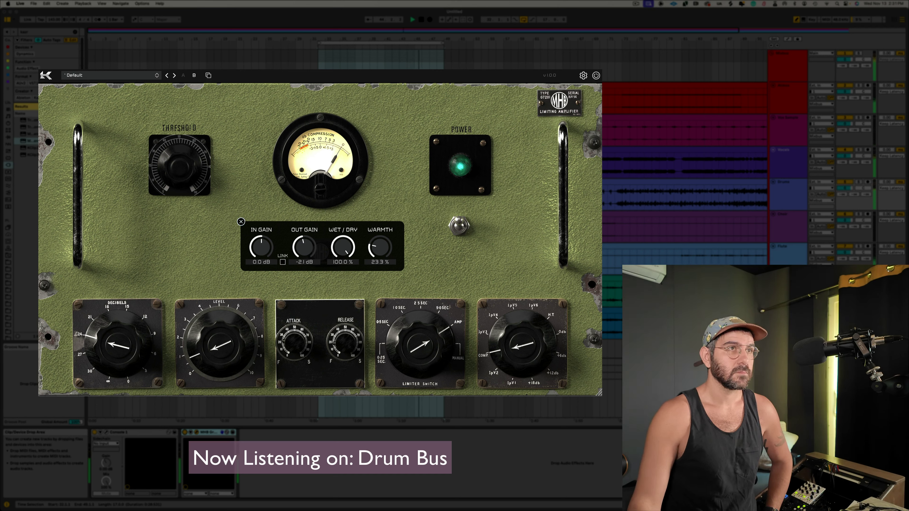
{"action": "left_click_drag", "start_coordinate": [442, 43], "coordinate": [503, 43]}
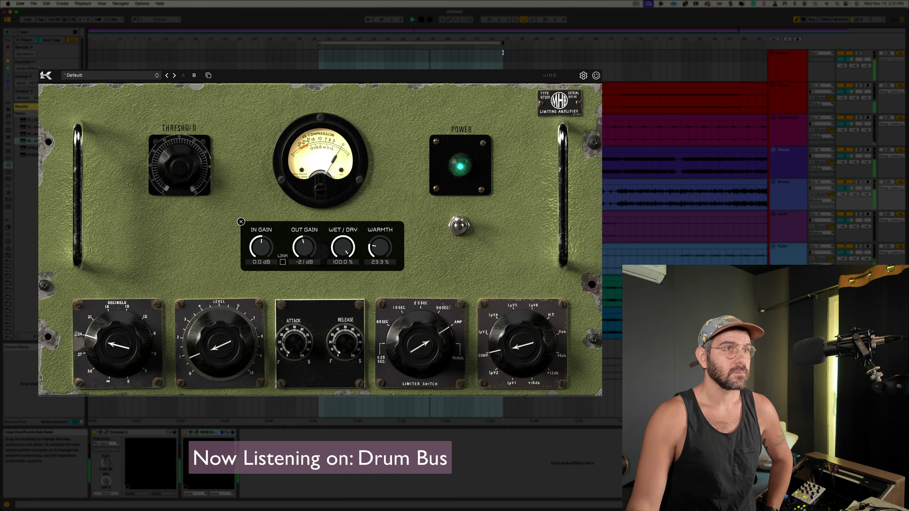
{"action": "left_click", "coordinate": [596, 76]}
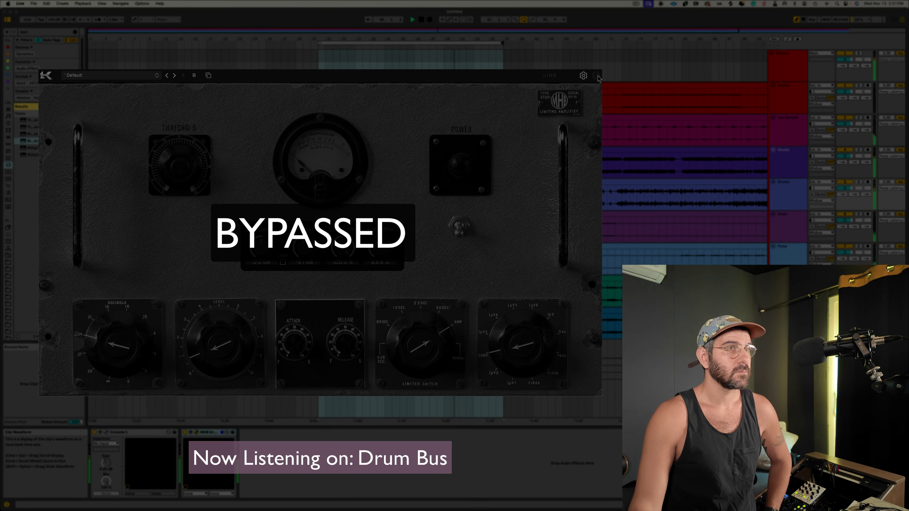
{"action": "left_click", "coordinate": [597, 76]}
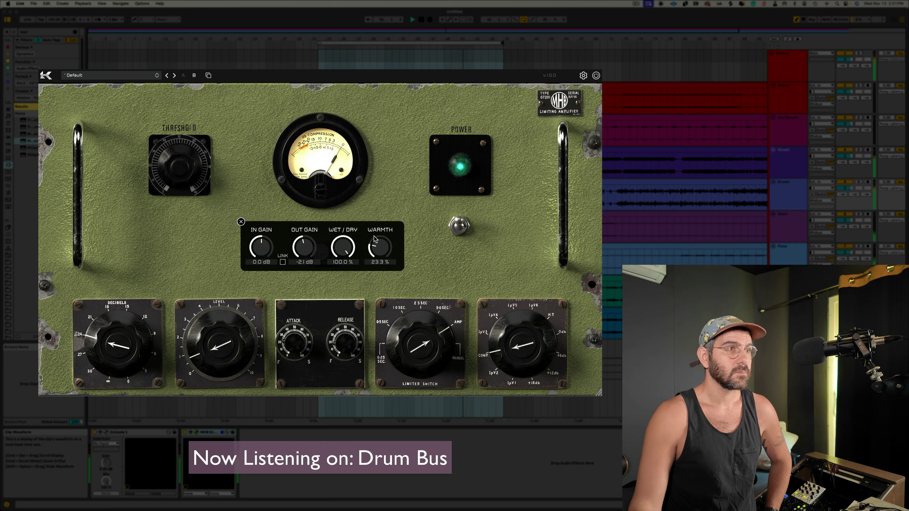
Step: Set Warmth to 34.2% and Out Gain to -2.7 dB, and bypass the plugin to compare the Drum Bus
{"action": "scroll", "coordinate": [384, 224], "scroll_direction": "up", "scroll_amount": 1}
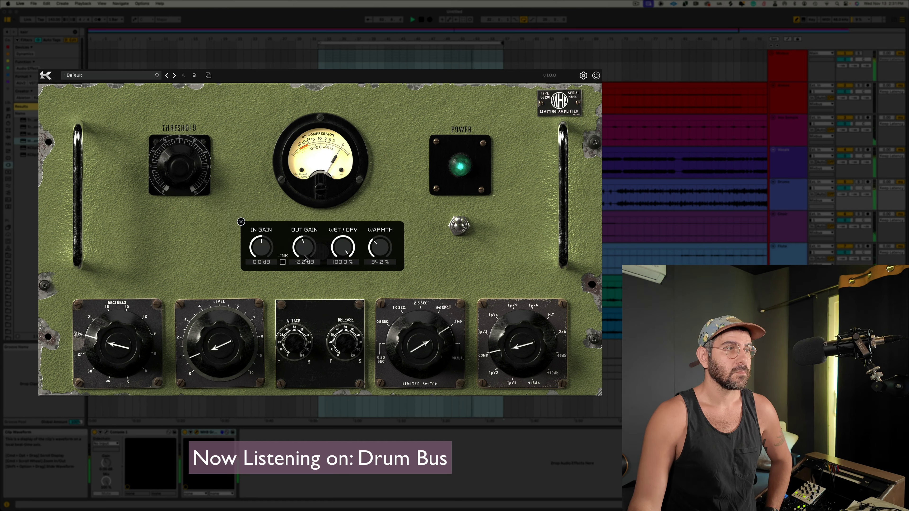
{"action": "scroll", "coordinate": [304, 255], "scroll_direction": "down", "scroll_amount": 2}
{"action": "scroll", "coordinate": [307, 255], "scroll_direction": "down", "scroll_amount": 1}
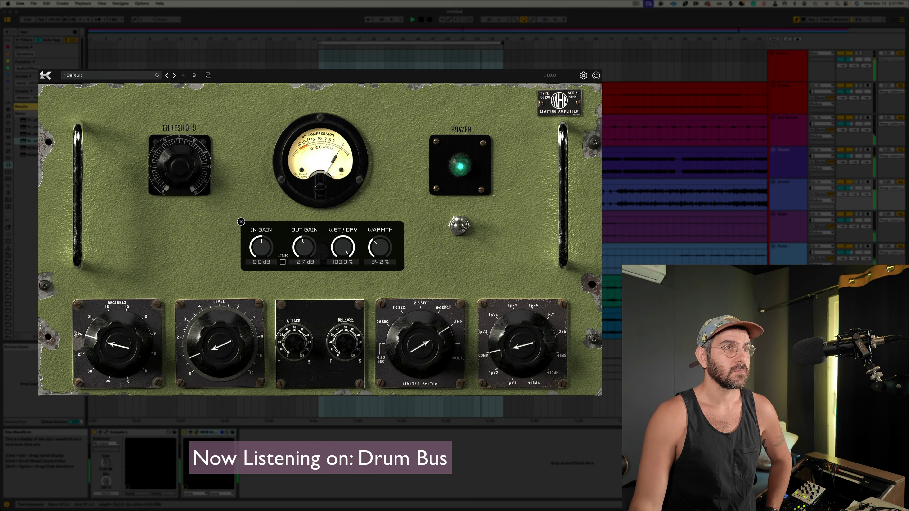
{"action": "left_click", "coordinate": [596, 76]}
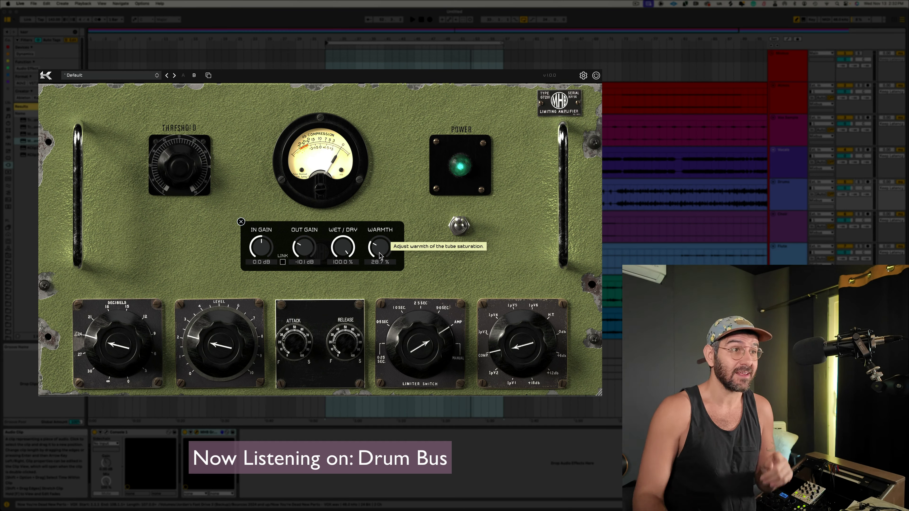
Step: Bring Warmth down to 0.0%, start Drum Bus playback and raise Warmth again to hear its effect on the saturation
{"action": "left_click_drag", "start_coordinate": [380, 255], "coordinate": [387, 258]}
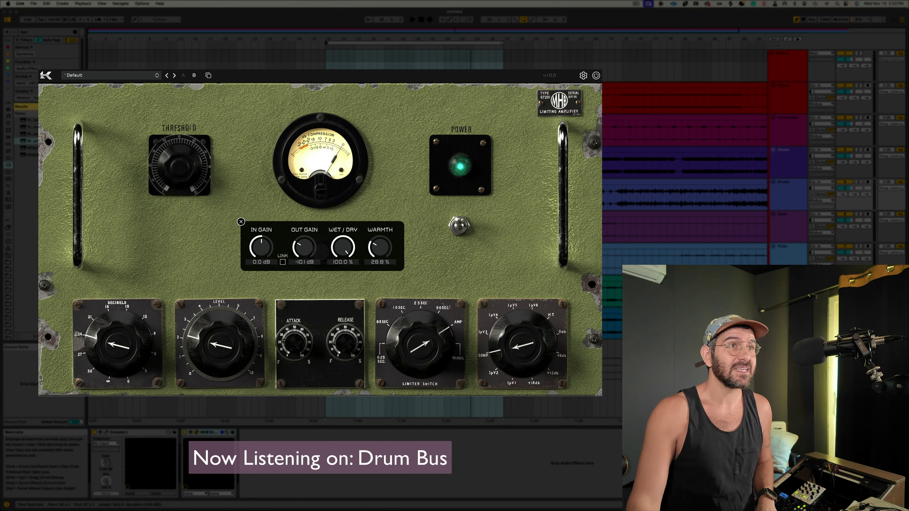
{"action": "left_click", "coordinate": [444, 164]}
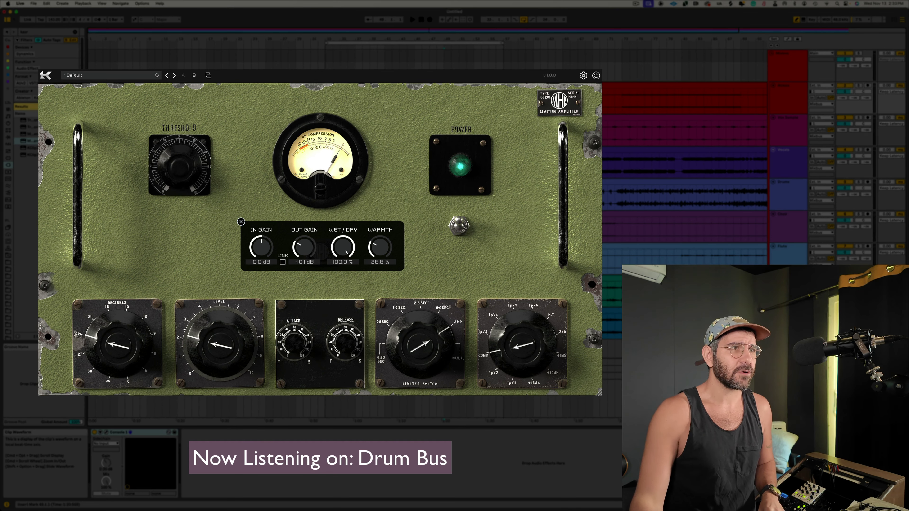
{"action": "left_click_drag", "start_coordinate": [380, 255], "coordinate": [380, 267]}
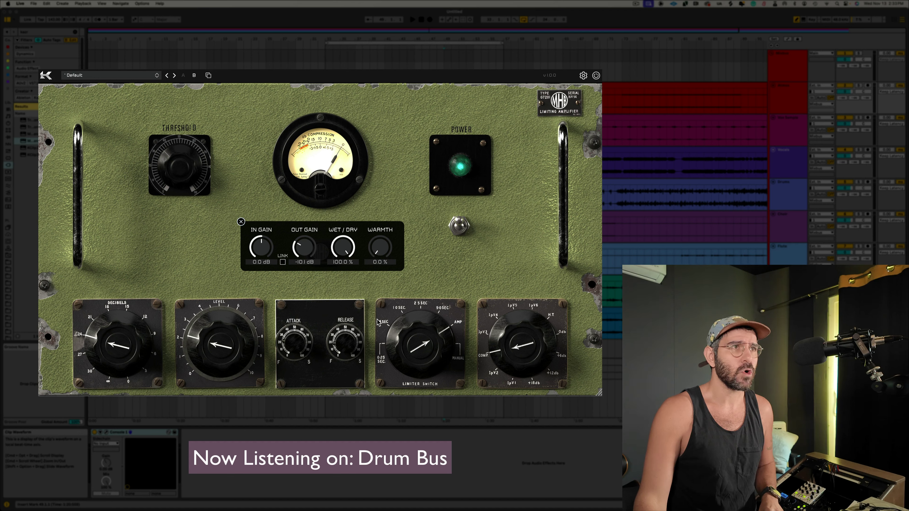
{"action": "key", "text": "space"}
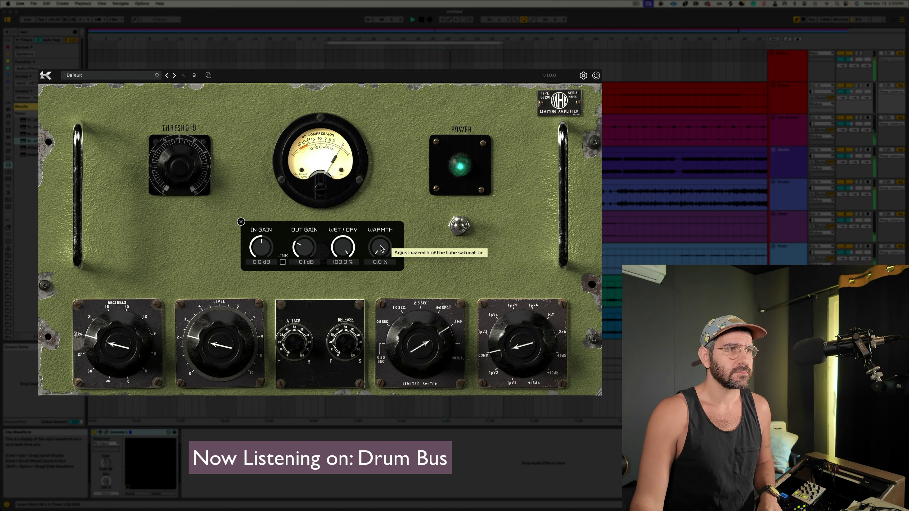
{"action": "scroll", "coordinate": [382, 245], "scroll_direction": "up", "scroll_amount": 1}
{"action": "left_click_drag", "start_coordinate": [382, 245], "coordinate": [372, 172]}
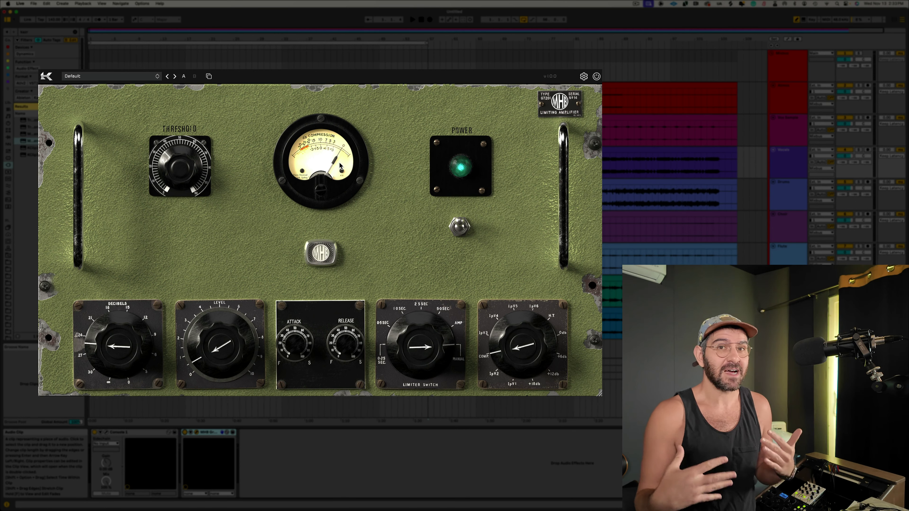
Step: Load the MHB - Vocal - Male preset and play the Vocal Bus, comparing it with the plugin bypassed
{"action": "left_click", "coordinate": [100, 77]}
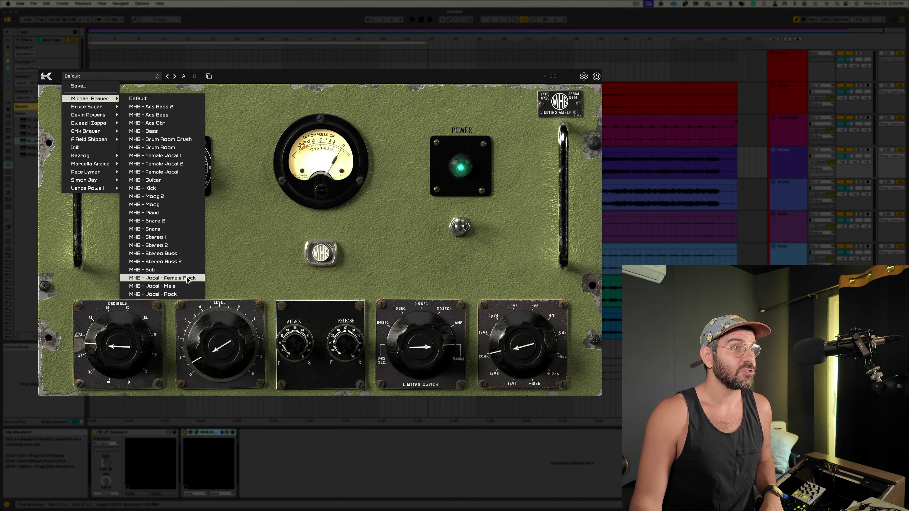
{"action": "left_click", "coordinate": [187, 287]}
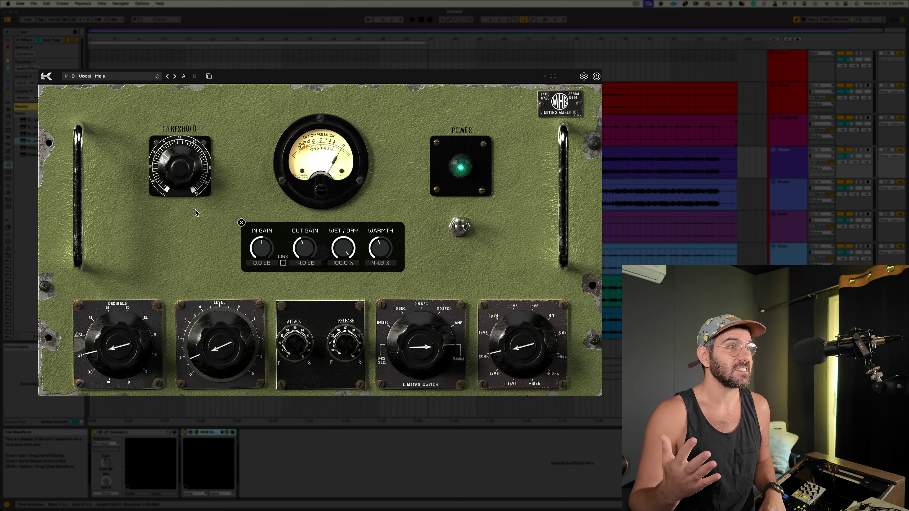
{"action": "key", "text": "space"}
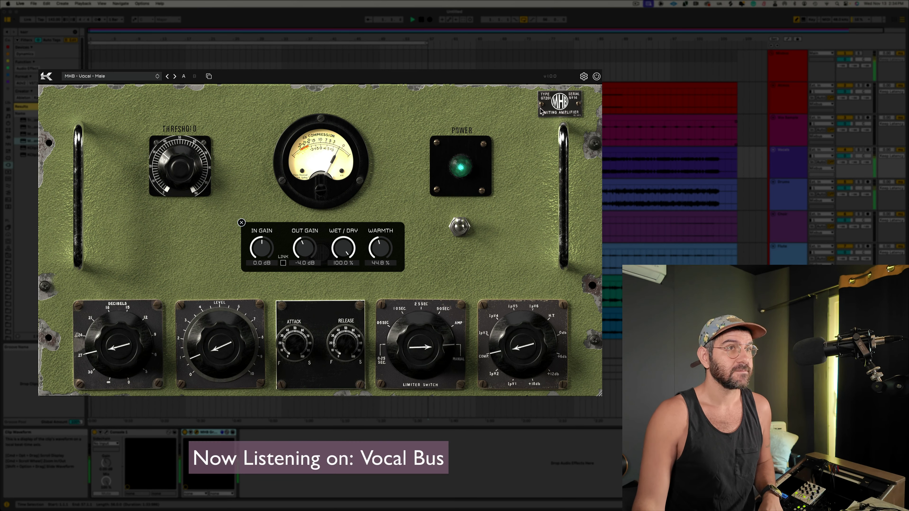
{"action": "left_click", "coordinate": [597, 76]}
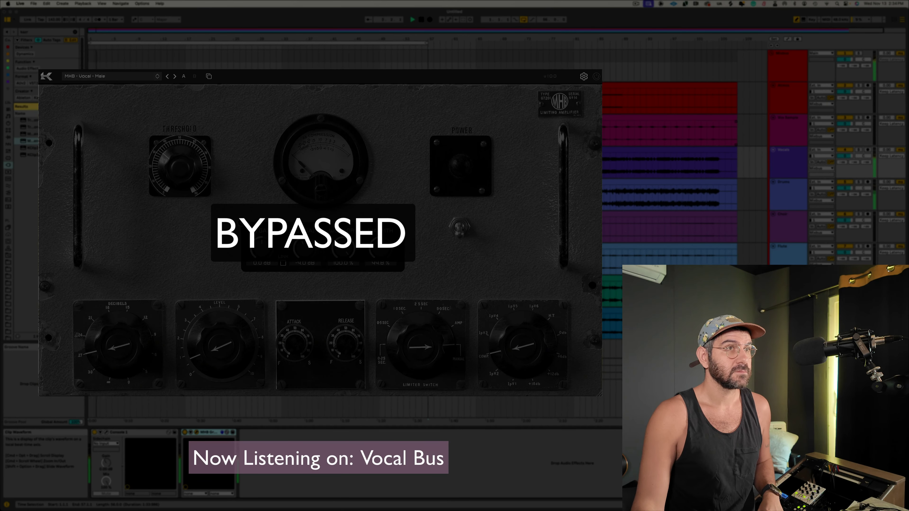
{"action": "left_click", "coordinate": [597, 77]}
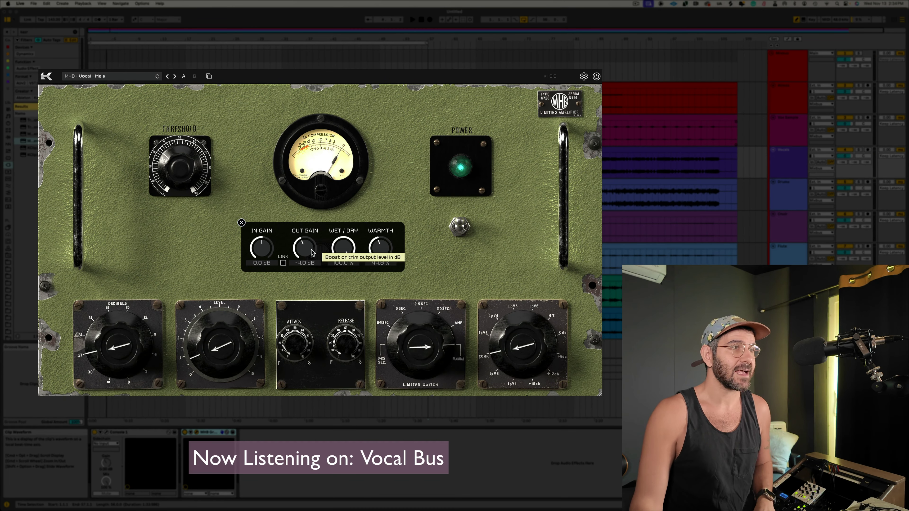
Step: Set Out Gain to -5.2 dB, Warmth to 47.2% and Wet/Dry to about 90%, comparing the Vocal Bus with bypass
{"action": "left_click_drag", "start_coordinate": [310, 251], "coordinate": [310, 255]}
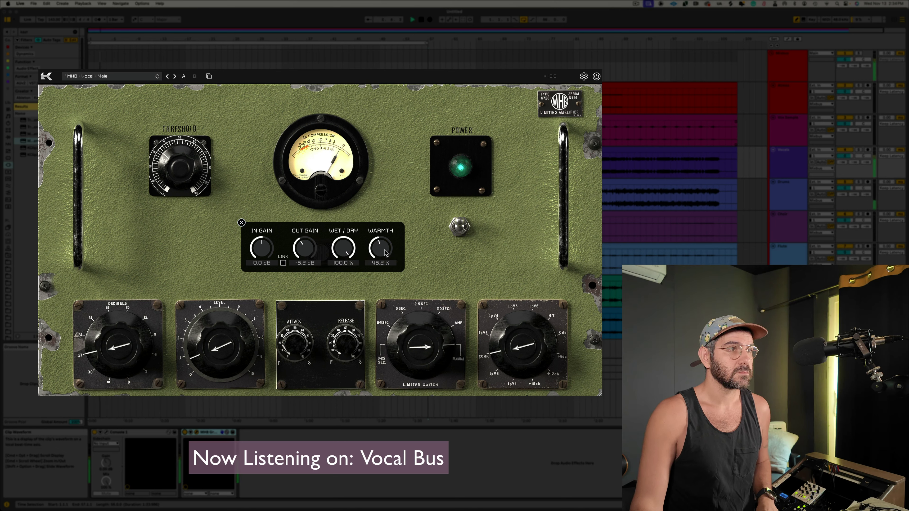
{"action": "left_click_drag", "start_coordinate": [386, 253], "coordinate": [345, 271]}
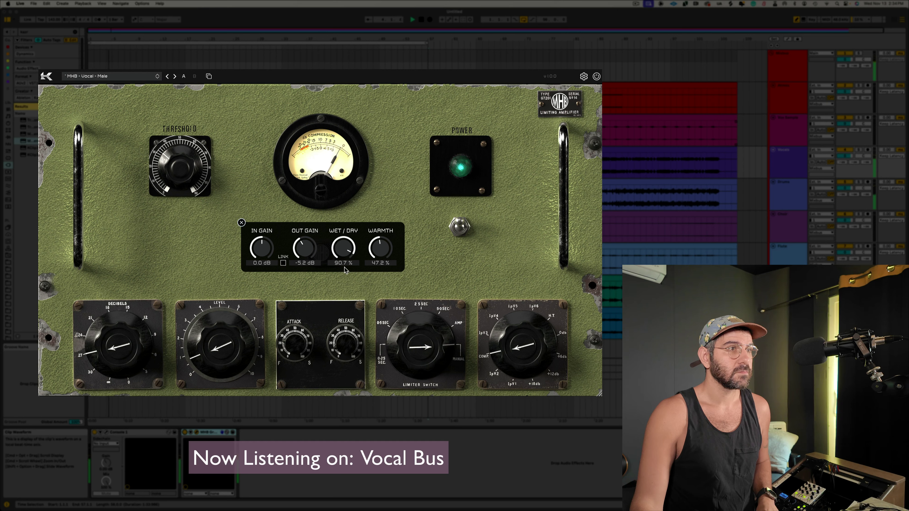
{"action": "left_click", "coordinate": [596, 76]}
{"action": "left_click", "coordinate": [597, 76]}
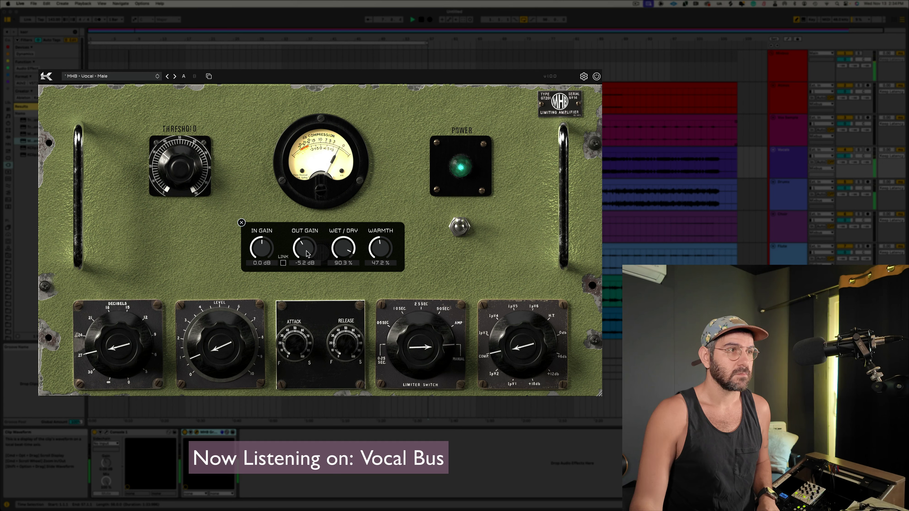
Step: Fine-tune Out Gain to -5.4 dB and Wet/Dry to 88.5%, comparing the Vocal Bus with bypass
{"action": "left_click_drag", "start_coordinate": [306, 253], "coordinate": [306, 254]}
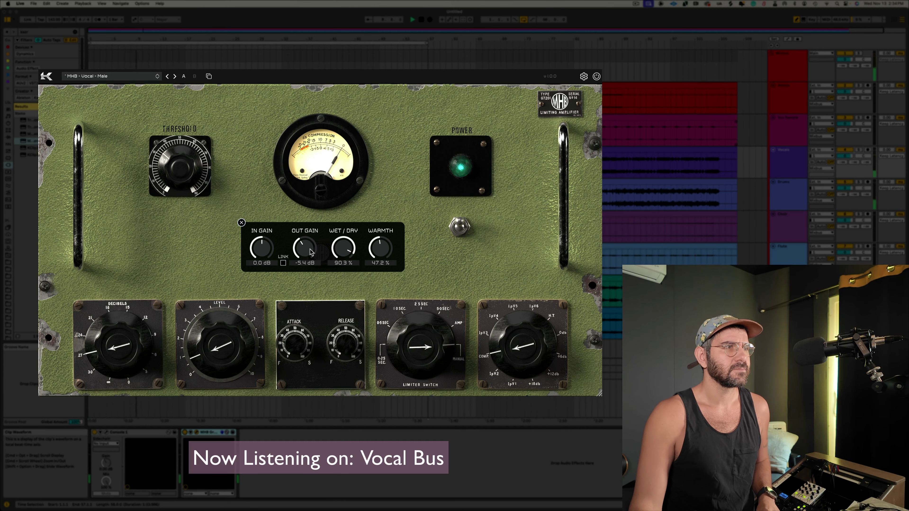
{"action": "scroll", "coordinate": [349, 248], "scroll_direction": "down", "scroll_amount": 2}
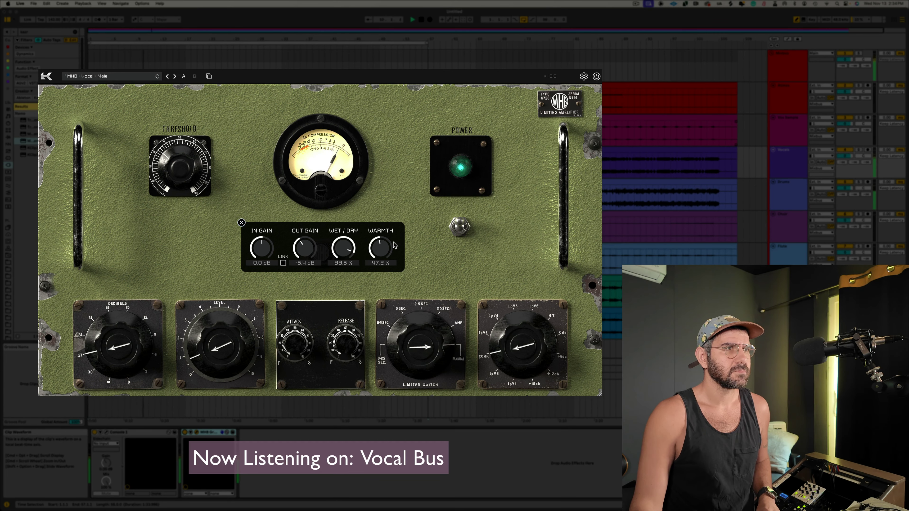
{"action": "left_click", "coordinate": [596, 76]}
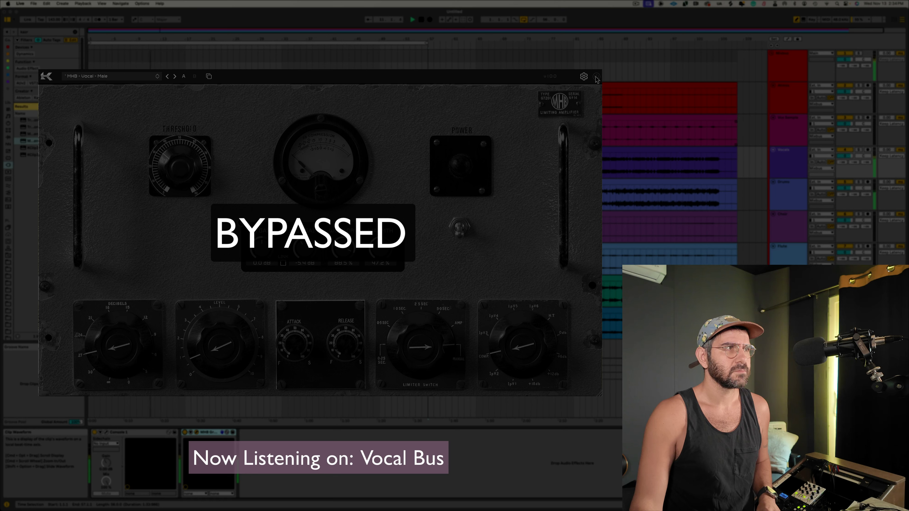
{"action": "left_click", "coordinate": [597, 77]}
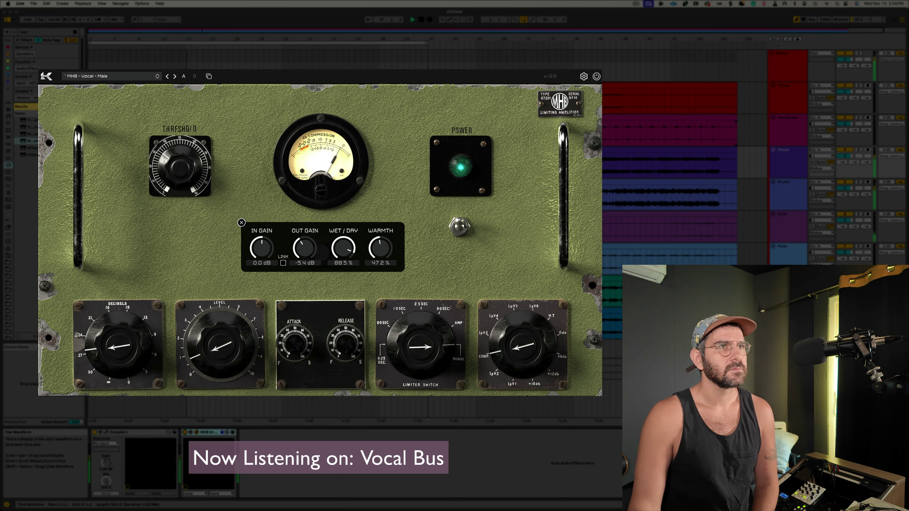
Step: Toggle bypass on and off twice during playback to compare the processed and unprocessed Vocal Bus
{"action": "left_click", "coordinate": [597, 77]}
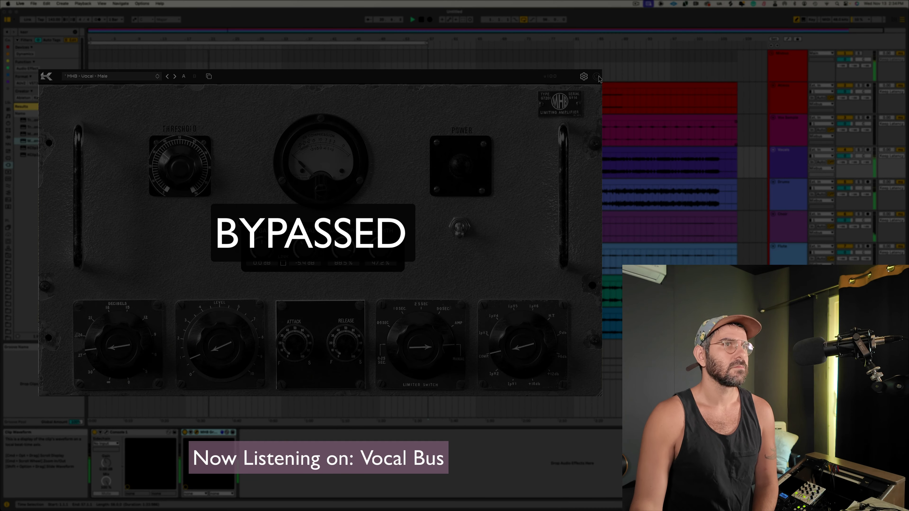
{"action": "left_click", "coordinate": [597, 76]}
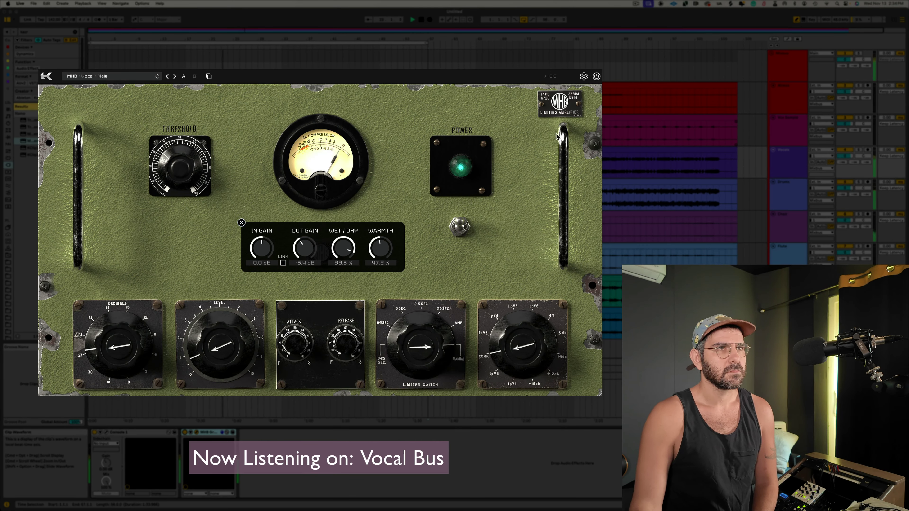
{"action": "left_click", "coordinate": [597, 77]}
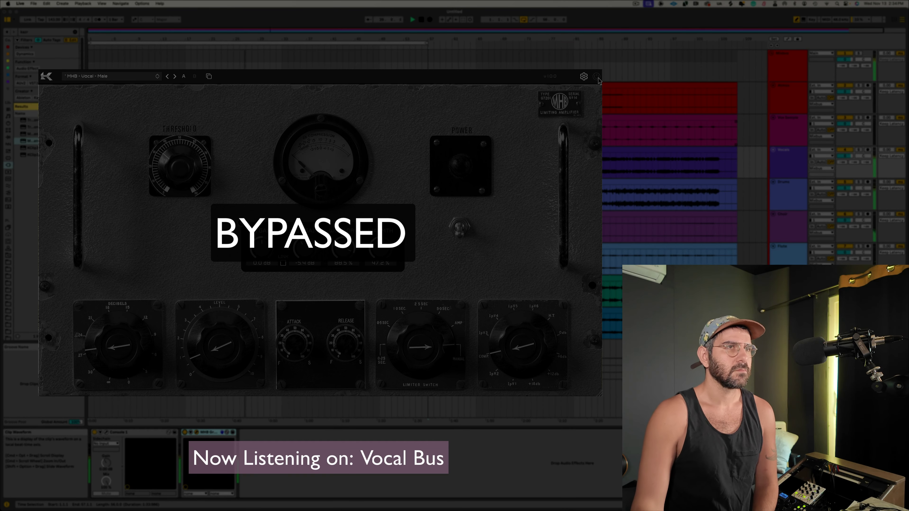
{"action": "left_click", "coordinate": [597, 77]}
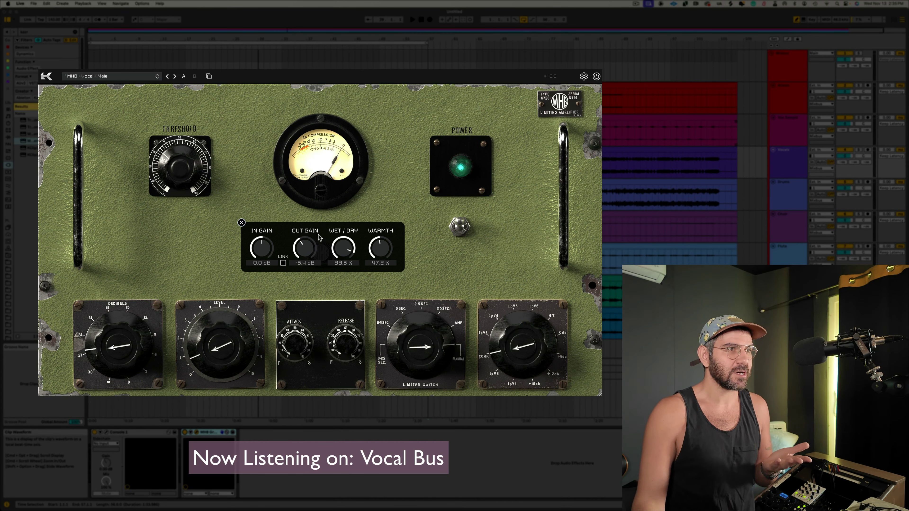
Step: Load the MHB - Vocal - Rock preset and play the Vocal Bus through it
{"action": "left_click", "coordinate": [115, 76]}
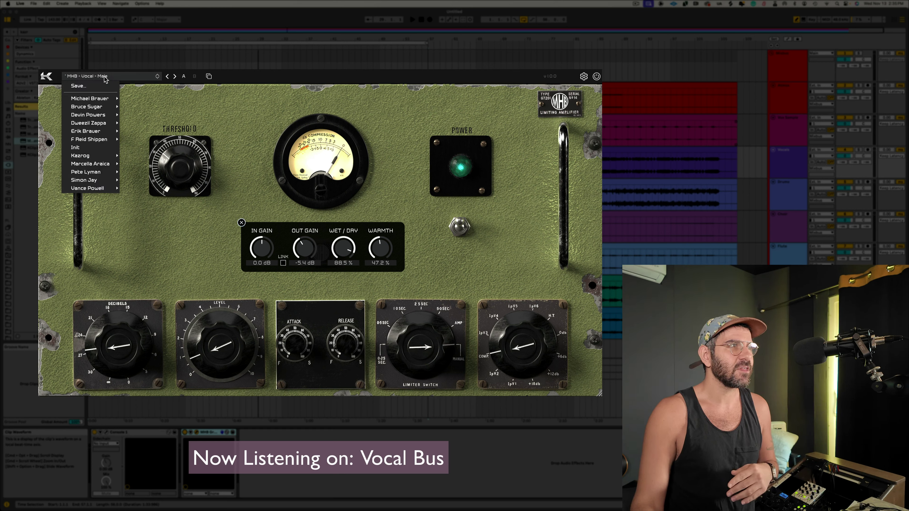
{"action": "mouse_move", "coordinate": [115, 100]}
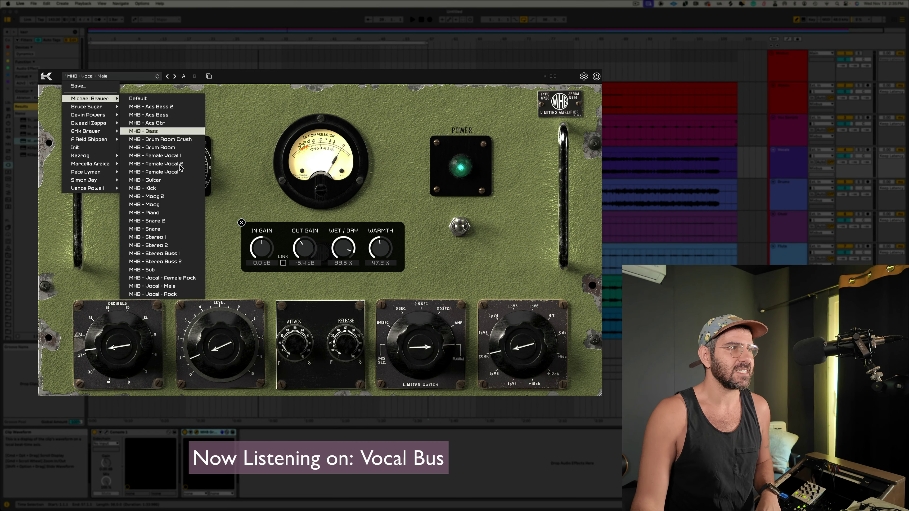
{"action": "left_click", "coordinate": [186, 292]}
{"action": "key", "text": "space"}
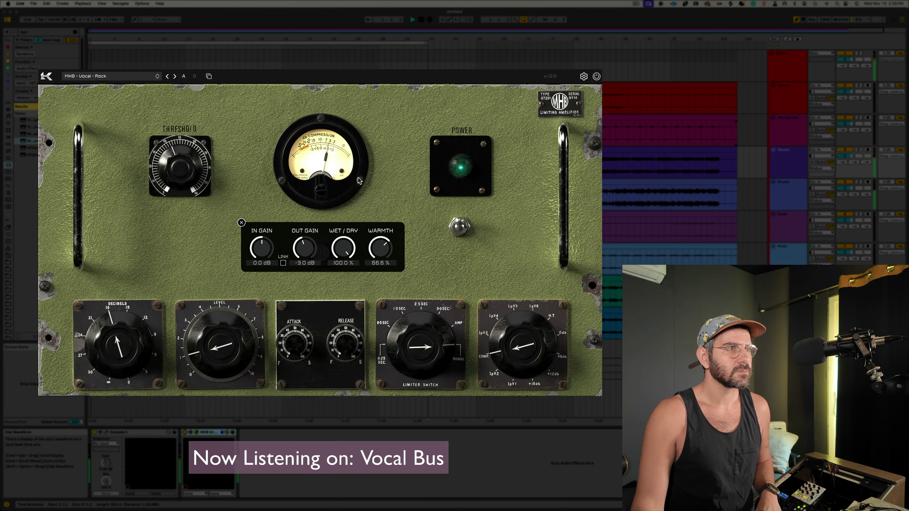
Step: Trim Out Gain to -4.1 dB for the rock vocal preset, comparing the Vocal Bus with bypass
{"action": "left_click_drag", "start_coordinate": [305, 254], "coordinate": [305, 257]}
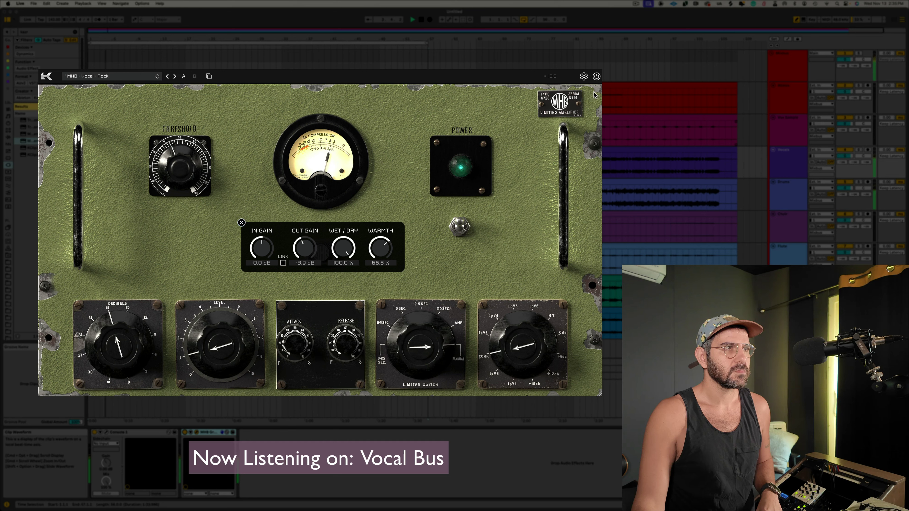
{"action": "left_click", "coordinate": [596, 77]}
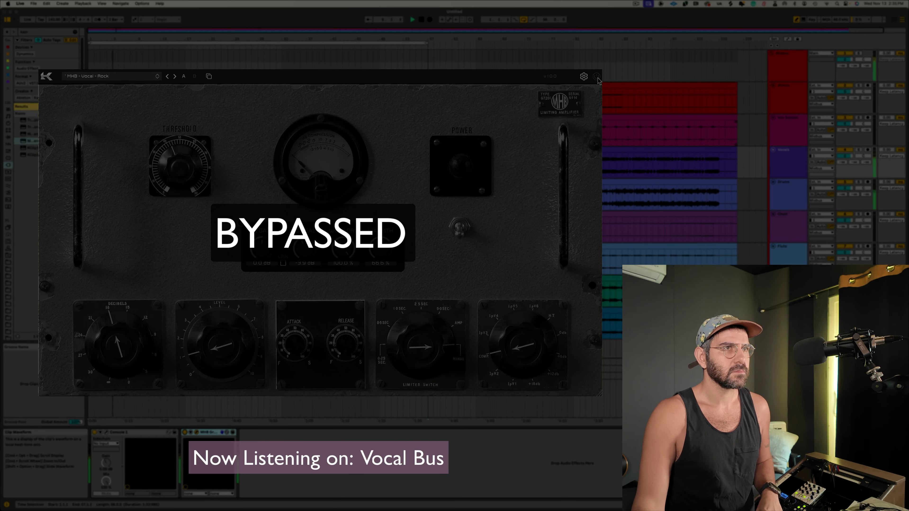
{"action": "left_click", "coordinate": [597, 77]}
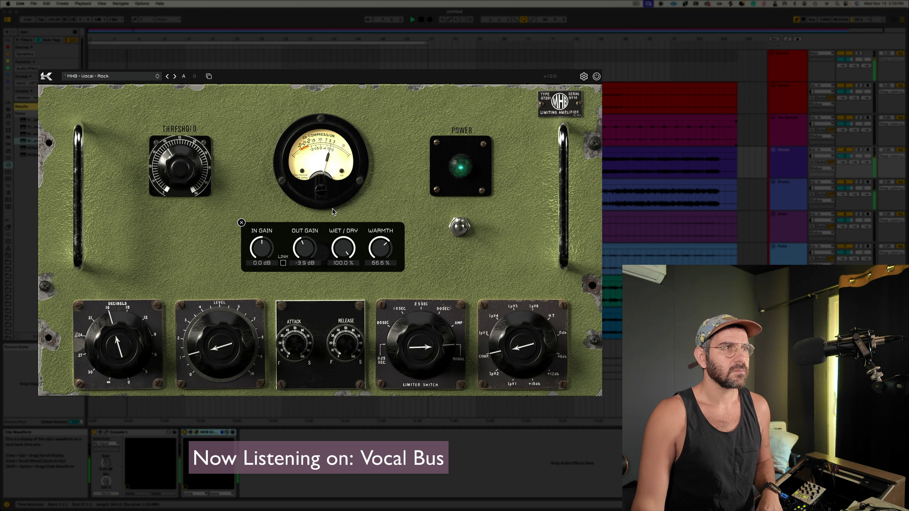
{"action": "scroll", "coordinate": [314, 250], "scroll_direction": "down", "scroll_amount": 1}
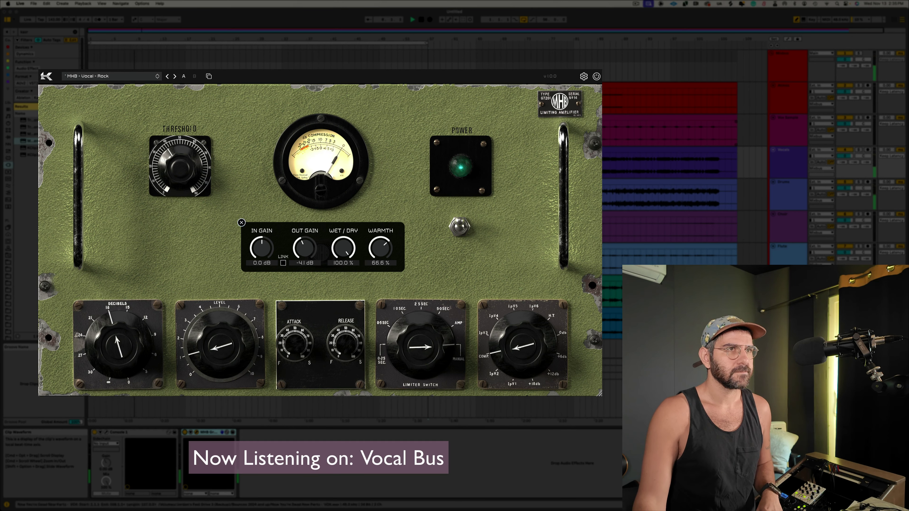
Step: Trim Out Gain to -4.2 dB and fine-tune Warmth on the rock vocal preset, comparing the Vocal Bus with bypass
{"action": "left_click", "coordinate": [596, 76]}
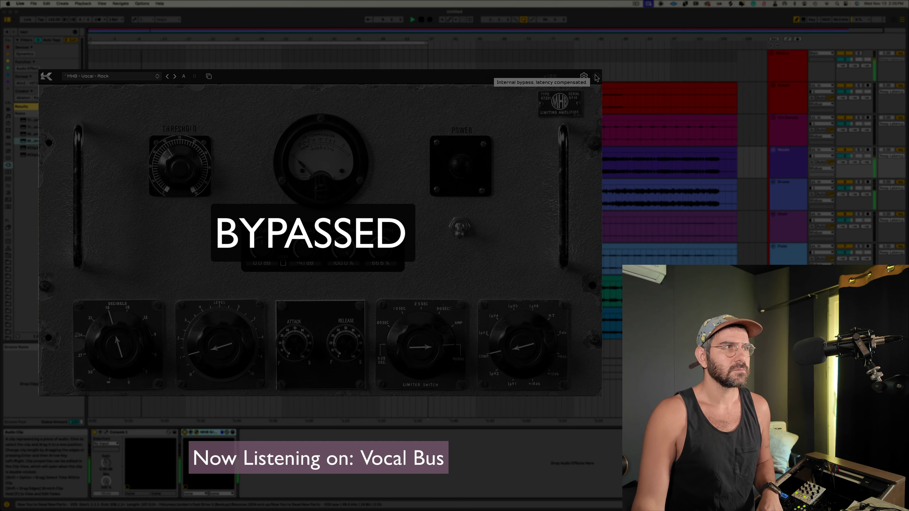
{"action": "left_click", "coordinate": [596, 76]}
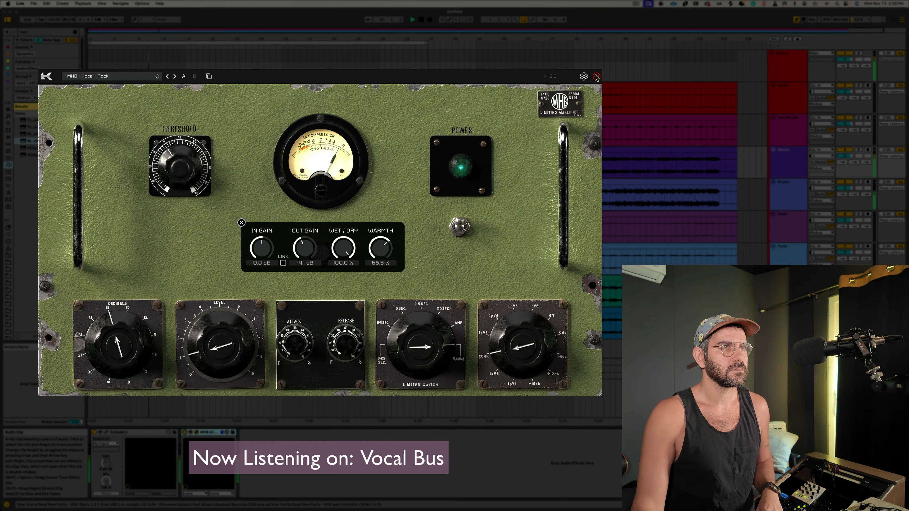
{"action": "left_click_drag", "start_coordinate": [317, 245], "coordinate": [318, 248]}
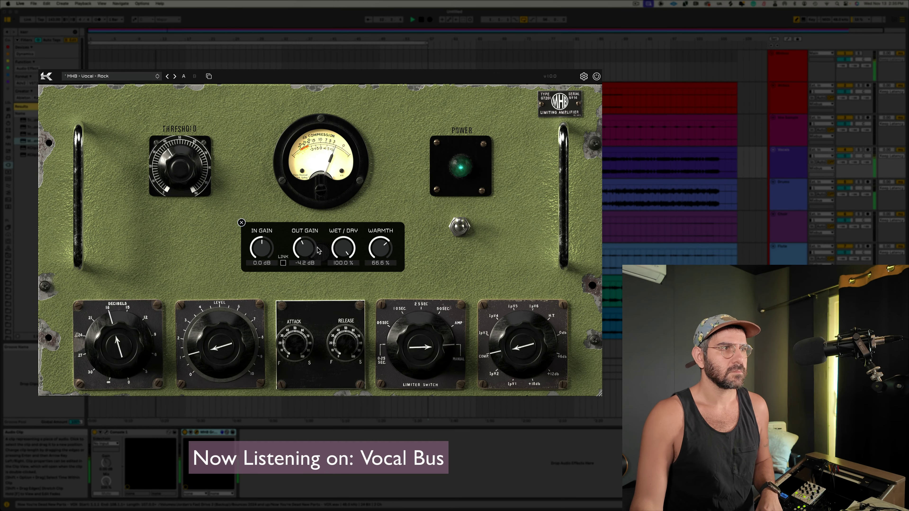
{"action": "left_click_drag", "start_coordinate": [390, 243], "coordinate": [383, 244]}
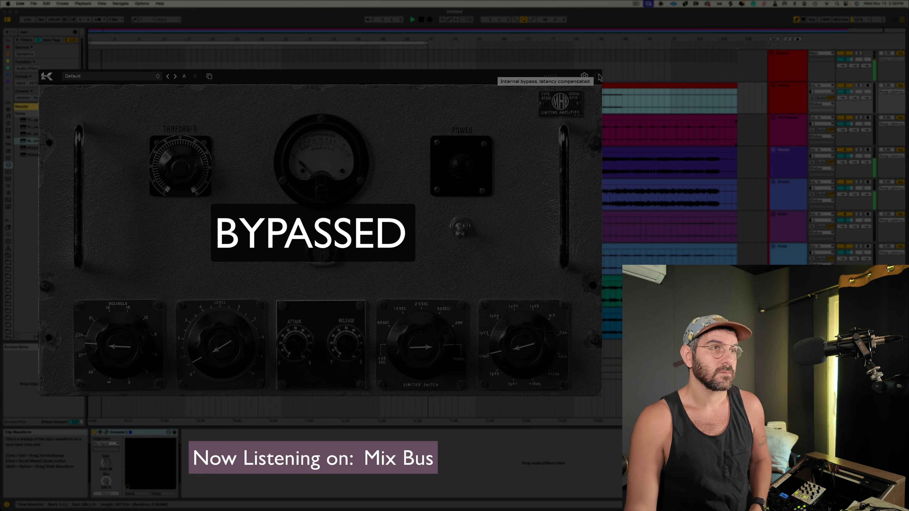
Step: Enable the limiter on the Mix Bus, reveal its hidden gain controls, adjust Threshold and set Out Gain to -3.1 dB
{"action": "left_click", "coordinate": [597, 77]}
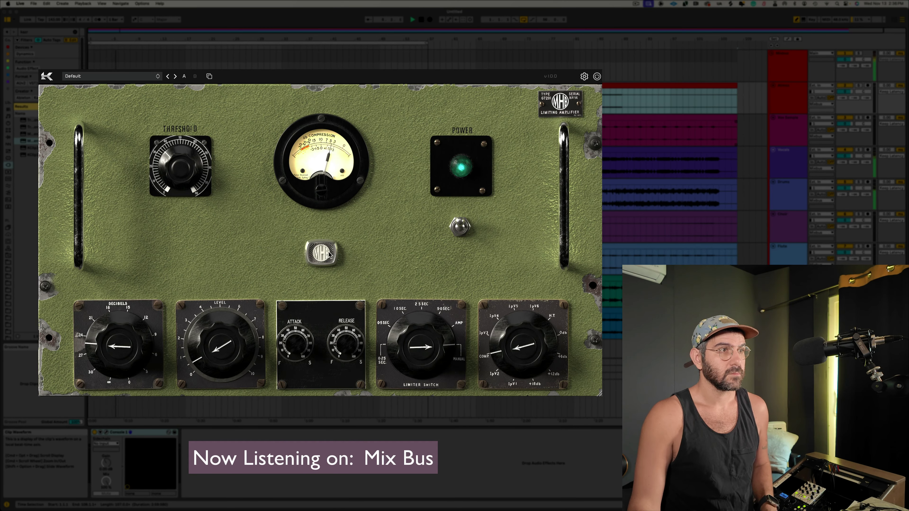
{"action": "left_click", "coordinate": [310, 251]}
{"action": "left_click_drag", "start_coordinate": [307, 255], "coordinate": [337, 277]}
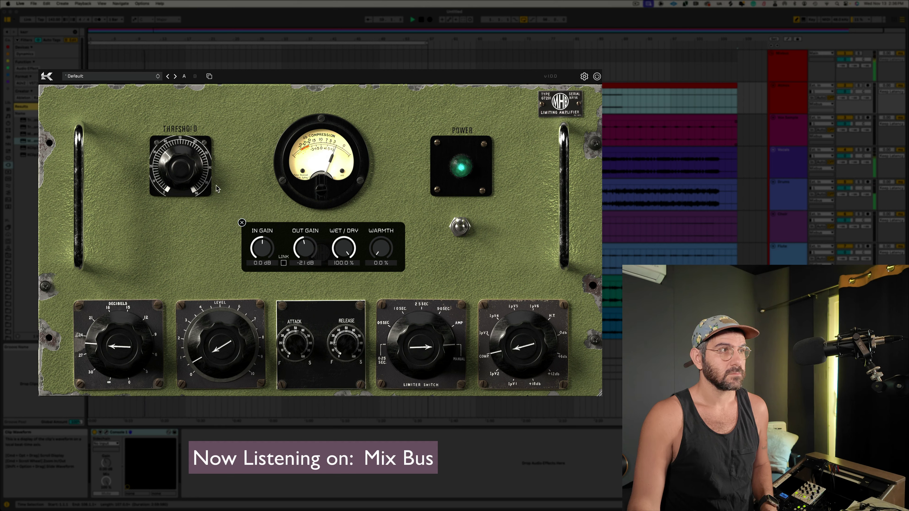
{"action": "left_click_drag", "start_coordinate": [186, 167], "coordinate": [184, 187]}
{"action": "left_click_drag", "start_coordinate": [304, 253], "coordinate": [303, 258]}
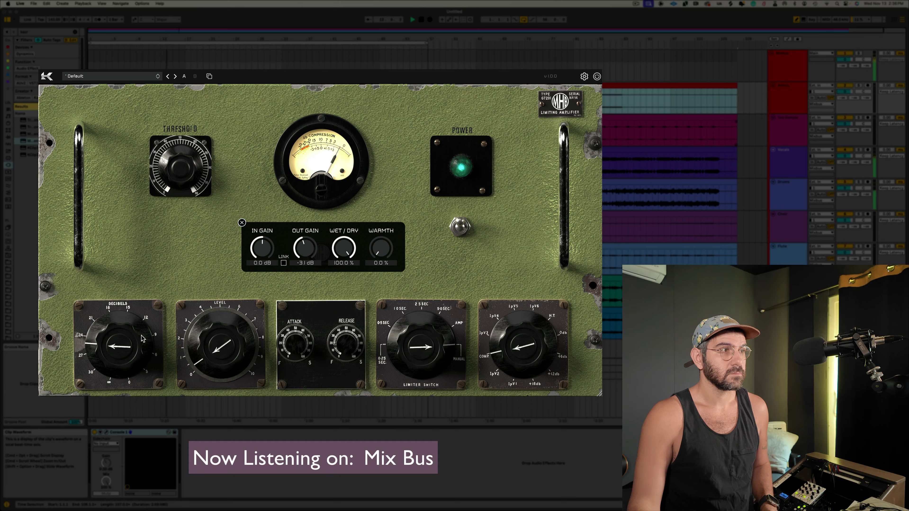
Step: Lower the Decibels knob to about 27, trim Out Gain to -4.6 dB and set Warmth to 24.8%
{"action": "left_click_drag", "start_coordinate": [111, 338], "coordinate": [112, 346]}
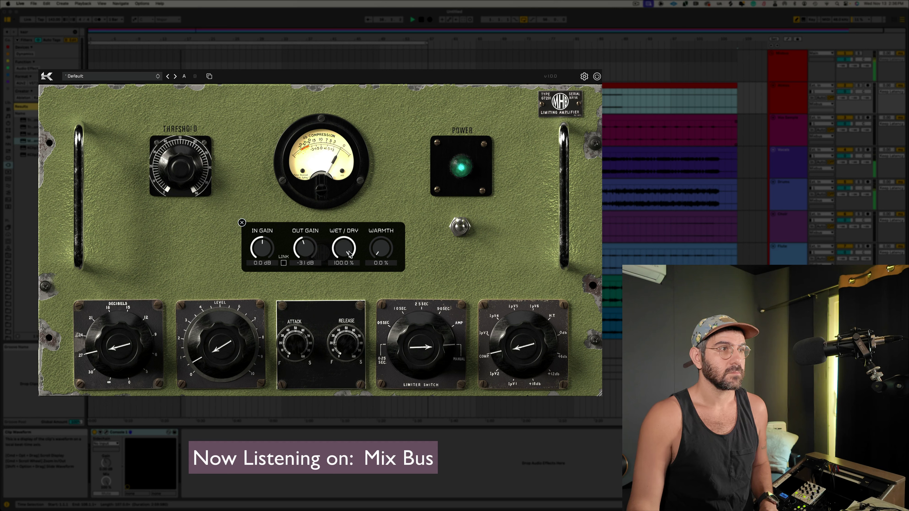
{"action": "left_click_drag", "start_coordinate": [304, 252], "coordinate": [306, 258]}
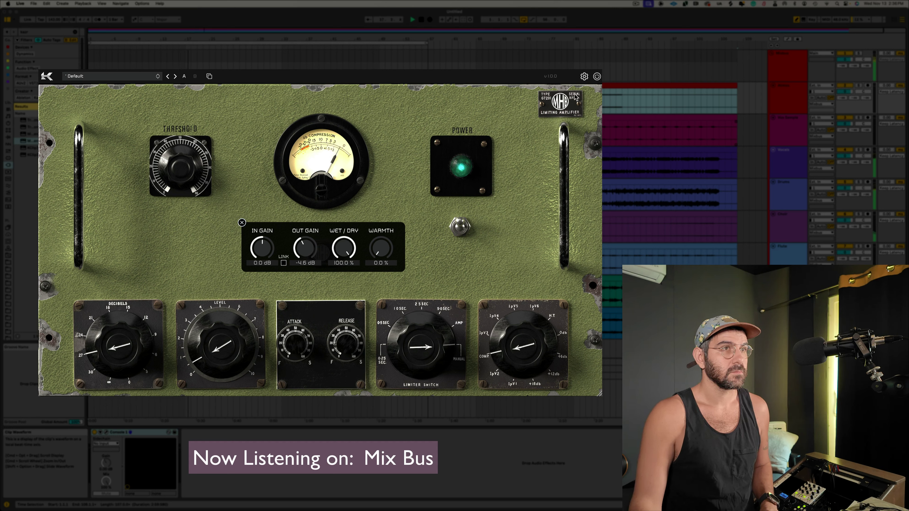
{"action": "left_click_drag", "start_coordinate": [380, 246], "coordinate": [387, 186]}
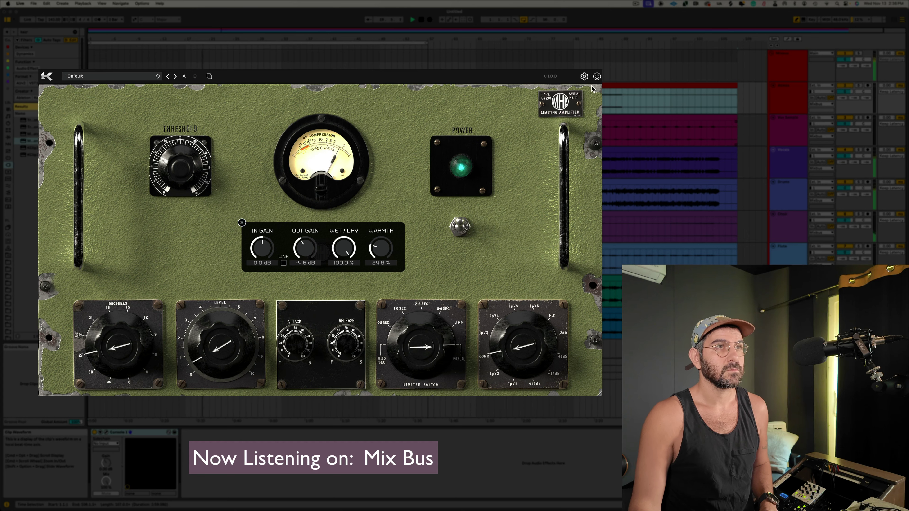
Step: Refine Out Gain to -3.9 dB and Warmth to 22.9%, comparing the Mix Bus with bypass
{"action": "left_click", "coordinate": [596, 76]}
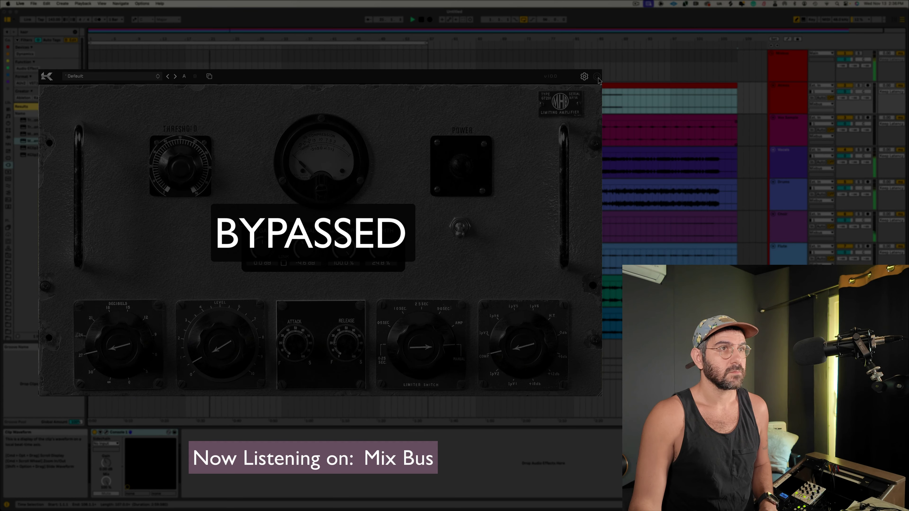
{"action": "left_click", "coordinate": [597, 77]}
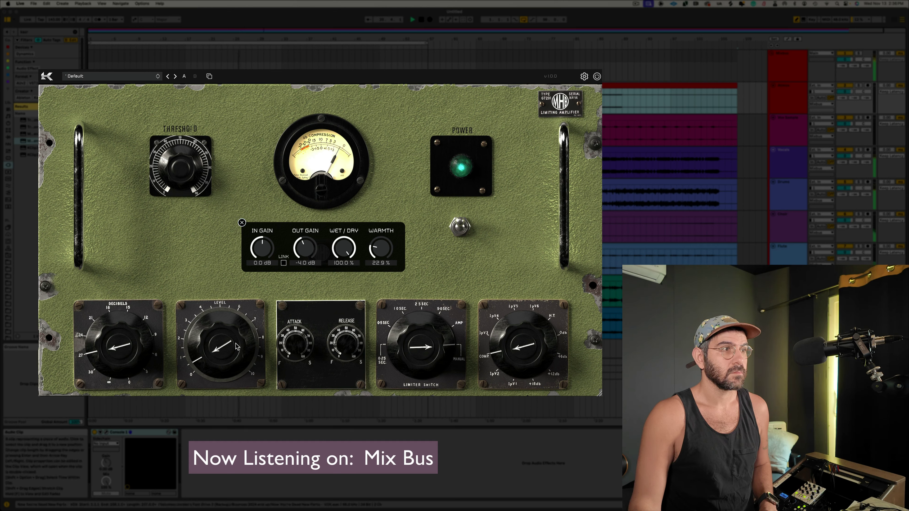
{"action": "left_click", "coordinate": [597, 76]}
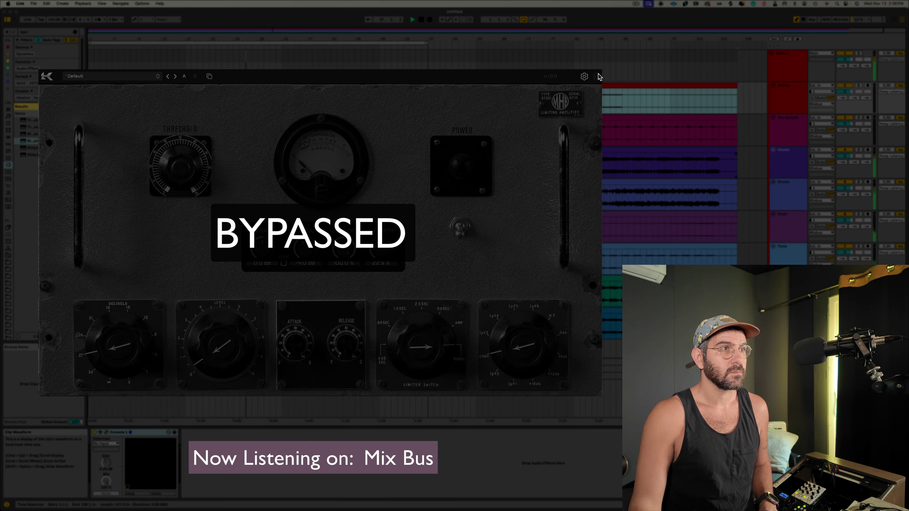
{"action": "left_click", "coordinate": [597, 76]}
{"action": "scroll", "coordinate": [311, 255], "scroll_direction": "up", "scroll_amount": 1}
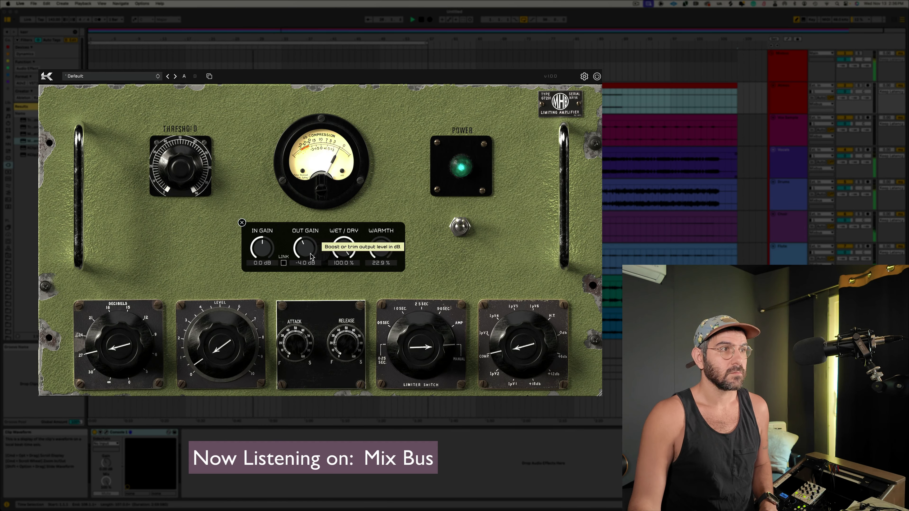
Step: Review the Threshold, Attack and Release controls, and compare the processed and bypassed Mix Bus
{"action": "mouse_move", "coordinate": [185, 174]}
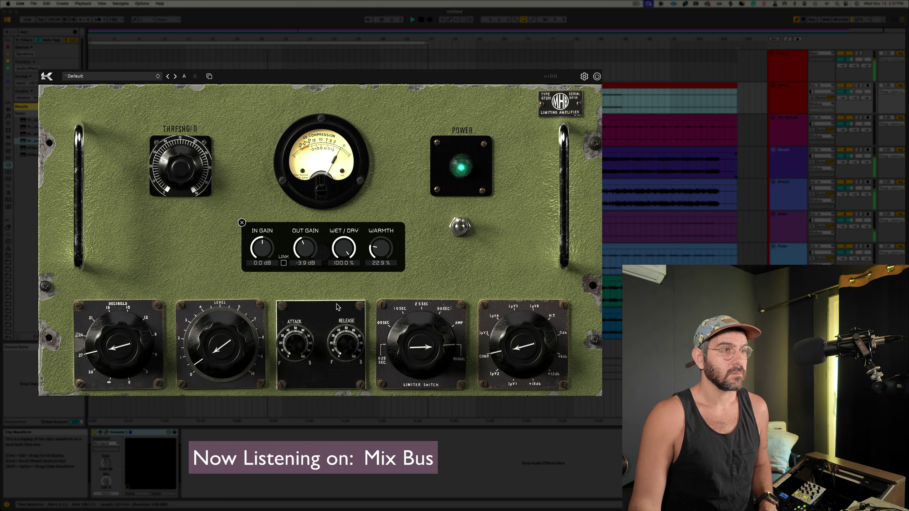
{"action": "mouse_move", "coordinate": [299, 354]}
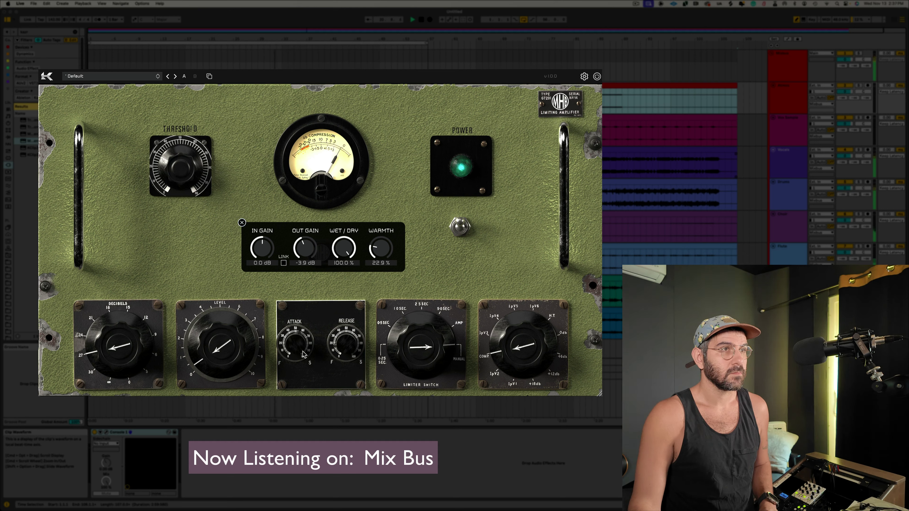
{"action": "mouse_move", "coordinate": [352, 341]}
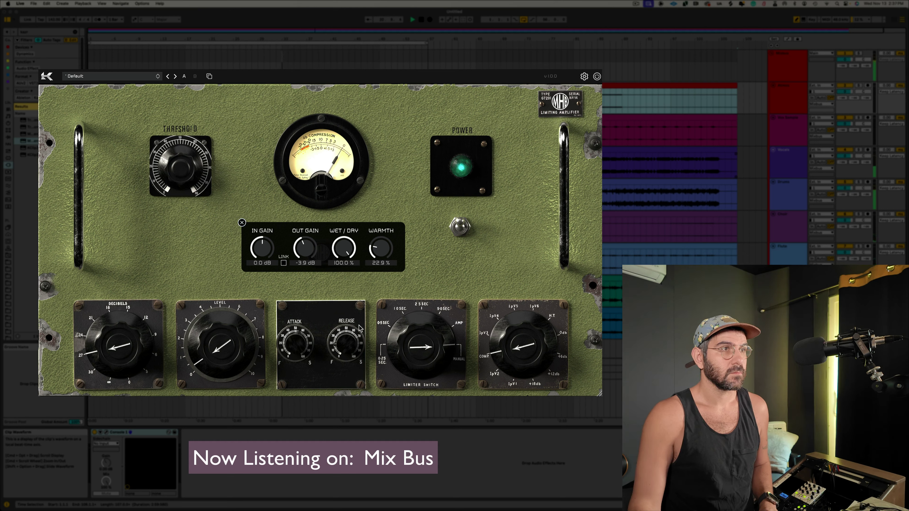
{"action": "left_click", "coordinate": [596, 77]}
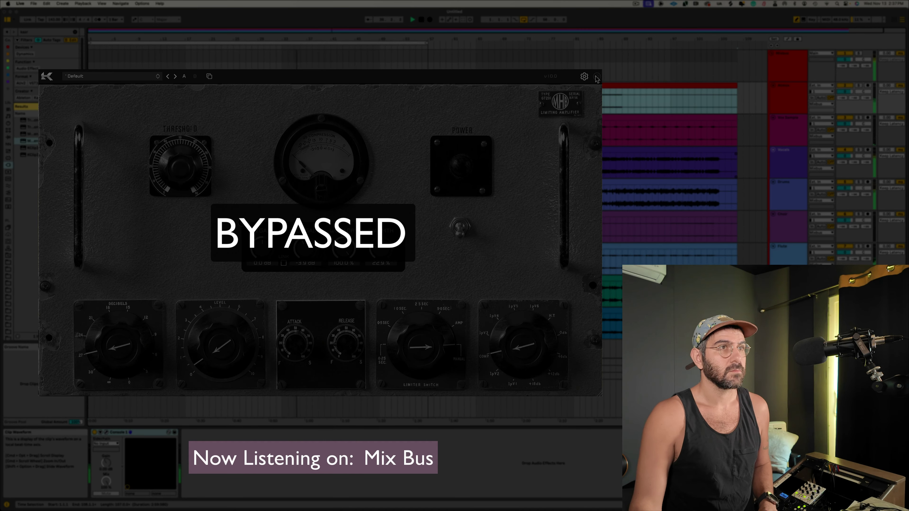
{"action": "left_click", "coordinate": [596, 77]}
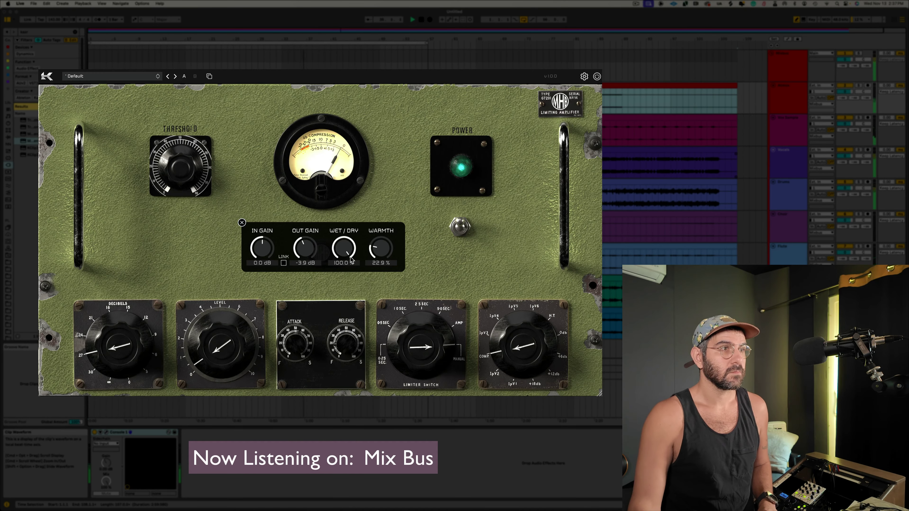
Step: Blend Wet/Dry to 55.2% with Out Gain at -3.7 dB, and extend the loop to the end of the arrangement
{"action": "left_click_drag", "start_coordinate": [349, 243], "coordinate": [305, 246]}
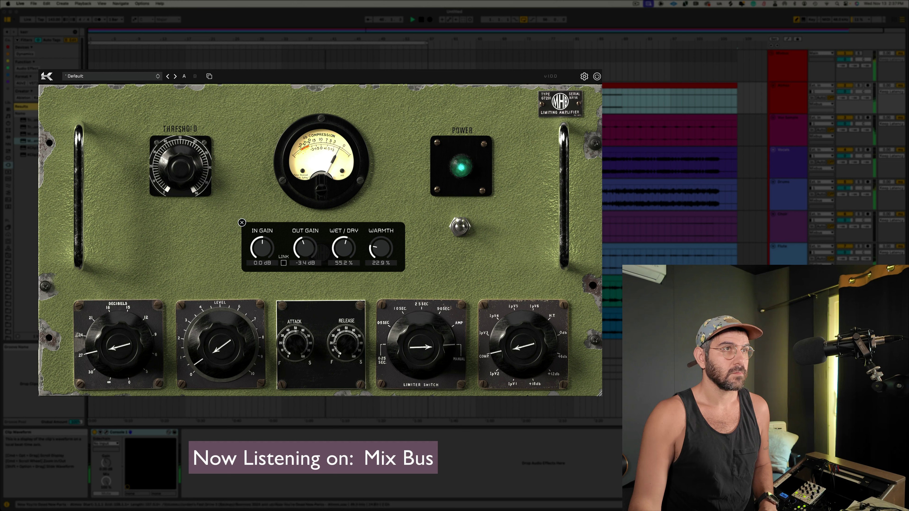
{"action": "left_click_drag", "start_coordinate": [427, 43], "coordinate": [737, 46]}
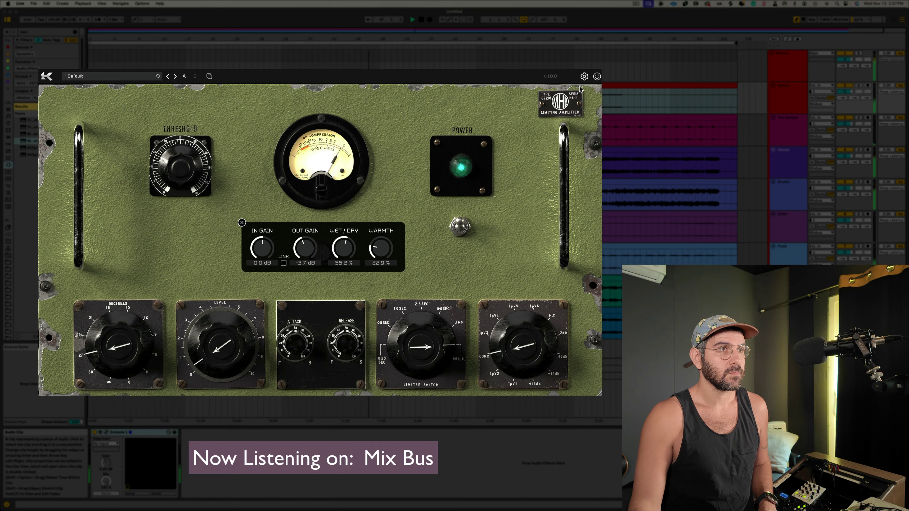
Step: Turn the Decibels knob slightly toward 24, comparing the Mix Bus with bypass before and after the change
{"action": "left_click", "coordinate": [596, 77]}
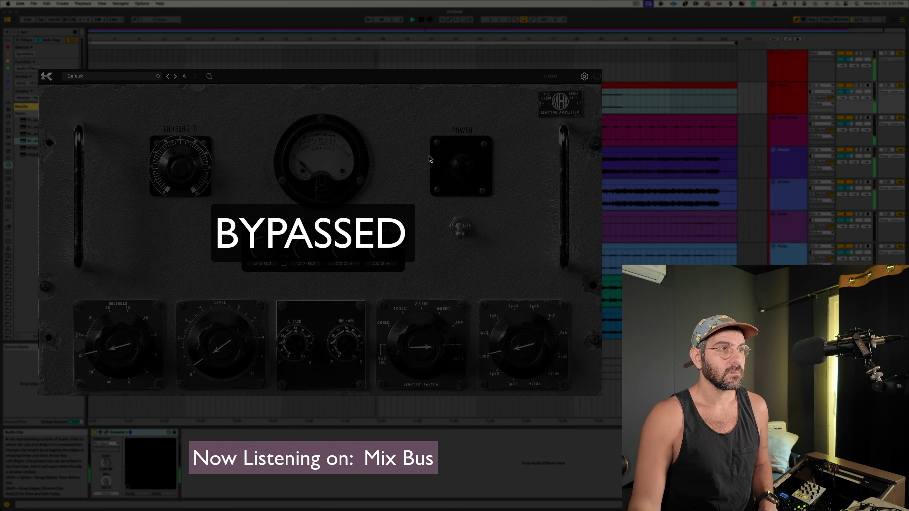
{"action": "left_click", "coordinate": [596, 76]}
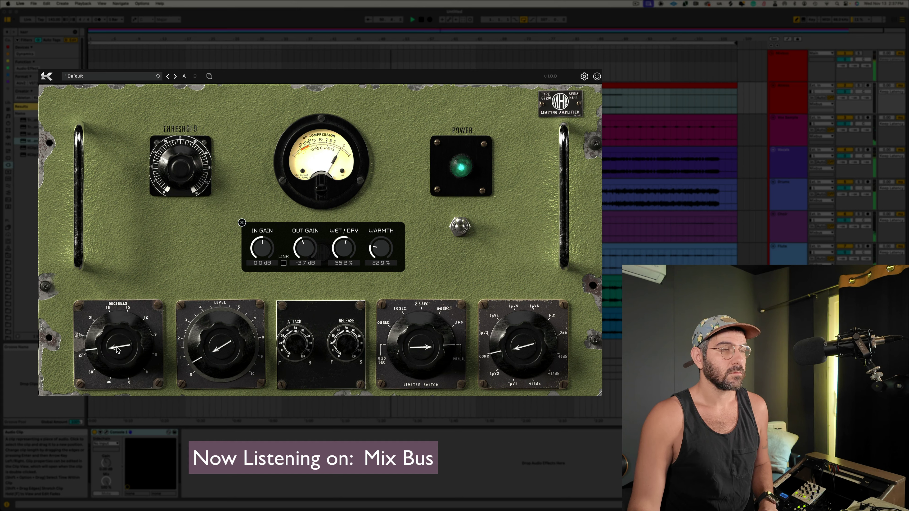
{"action": "left_click_drag", "start_coordinate": [119, 350], "coordinate": [119, 343]}
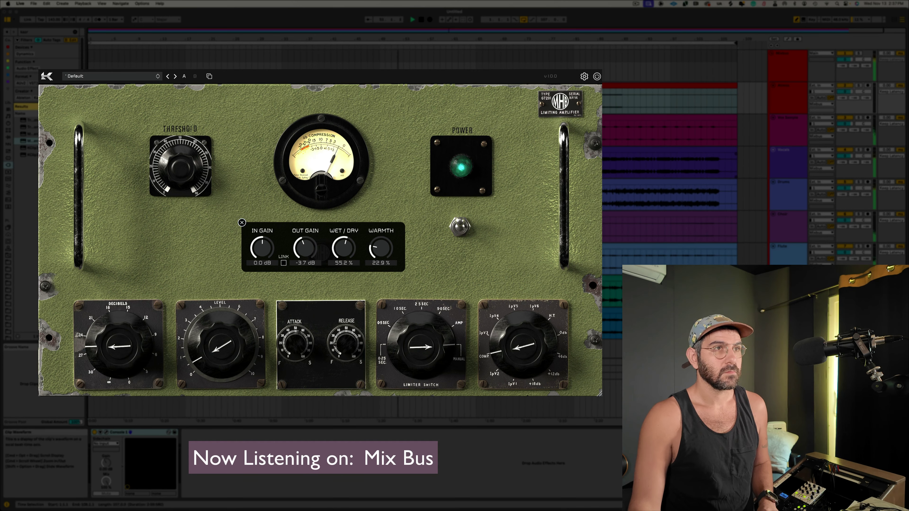
{"action": "left_click", "coordinate": [596, 77]}
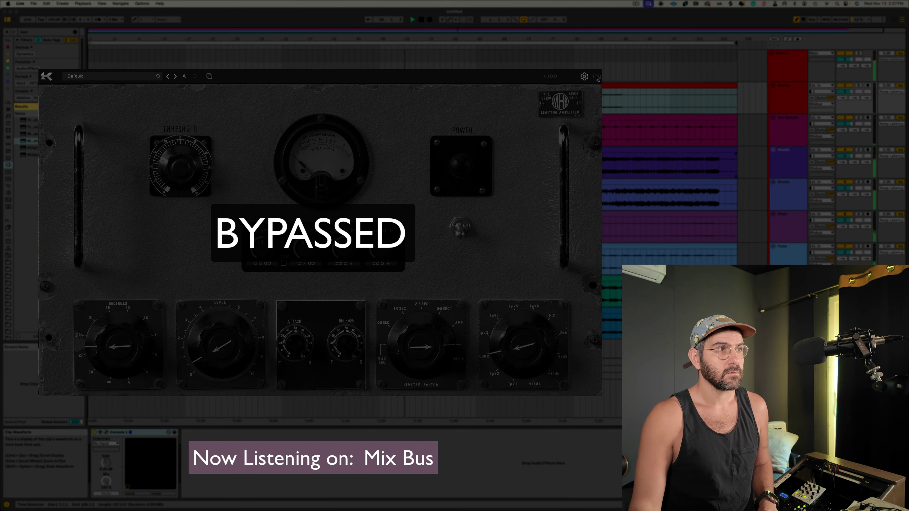
{"action": "left_click", "coordinate": [596, 76]}
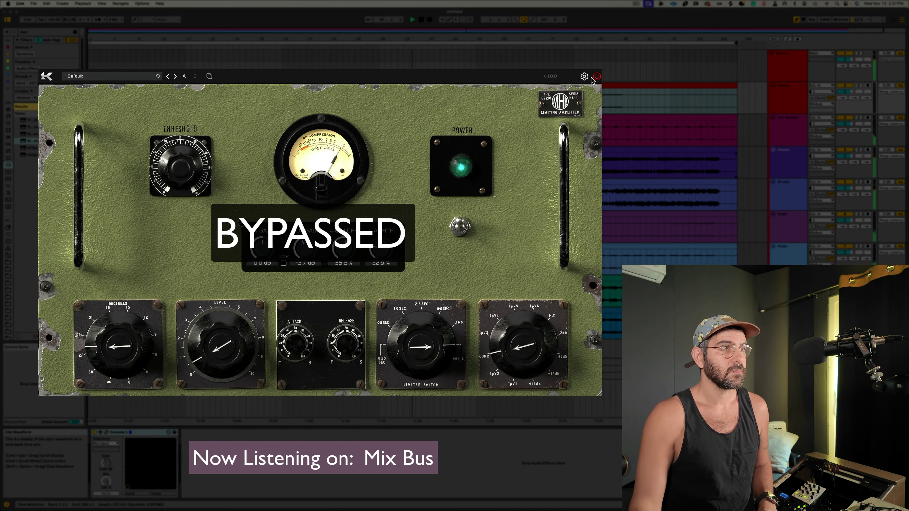
Step: Nudge Warmth to 23.7%, and raise Level to about 5.9 while compensating with Out Gain at -7.1 dB
{"action": "left_click_drag", "start_coordinate": [390, 250], "coordinate": [391, 249]}
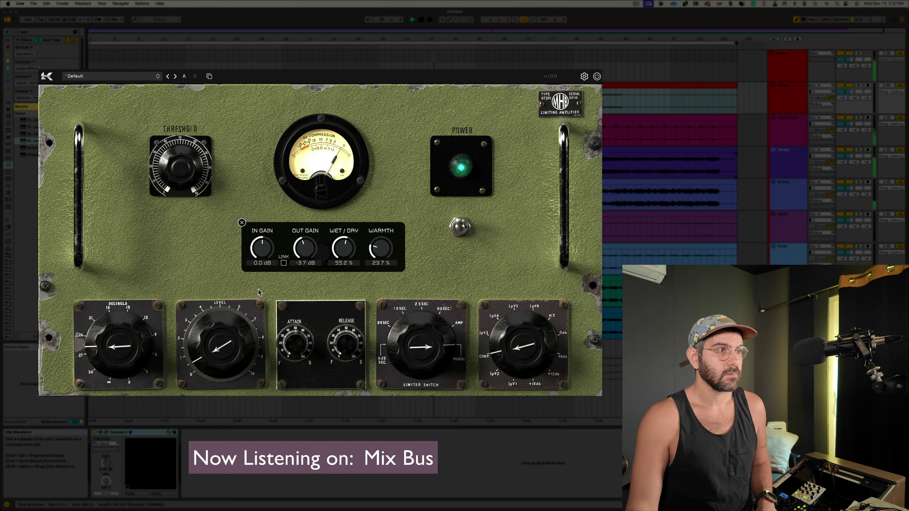
{"action": "left_click_drag", "start_coordinate": [220, 350], "coordinate": [220, 338]}
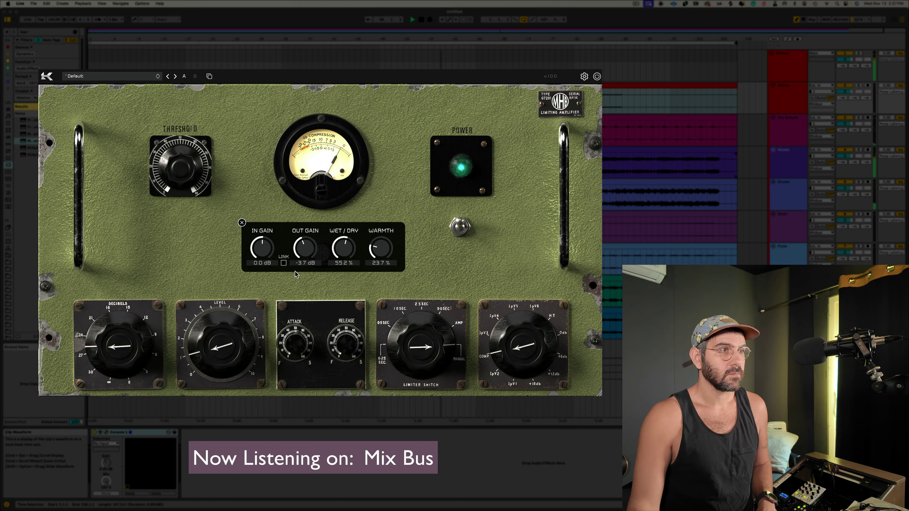
{"action": "left_click_drag", "start_coordinate": [303, 257], "coordinate": [299, 268]}
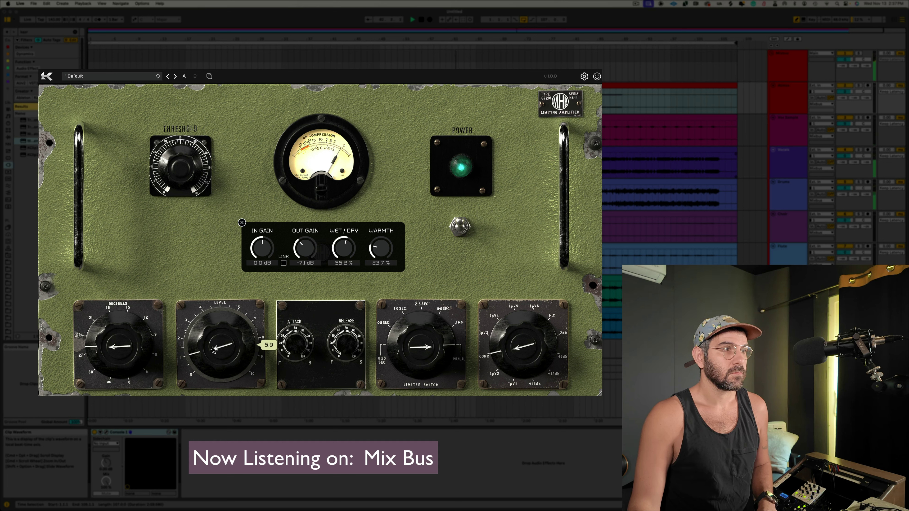
{"action": "left_click_drag", "start_coordinate": [212, 349], "coordinate": [214, 360]}
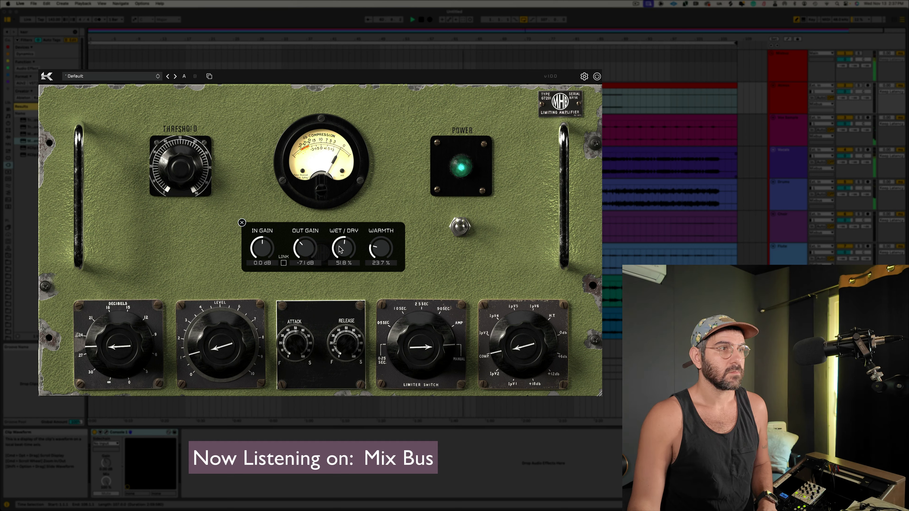
Step: Fine-tune Wet/Dry to 51.2% and Warmth to 26.8%, comparing the Mix Bus with bypass
{"action": "left_click", "coordinate": [597, 76]}
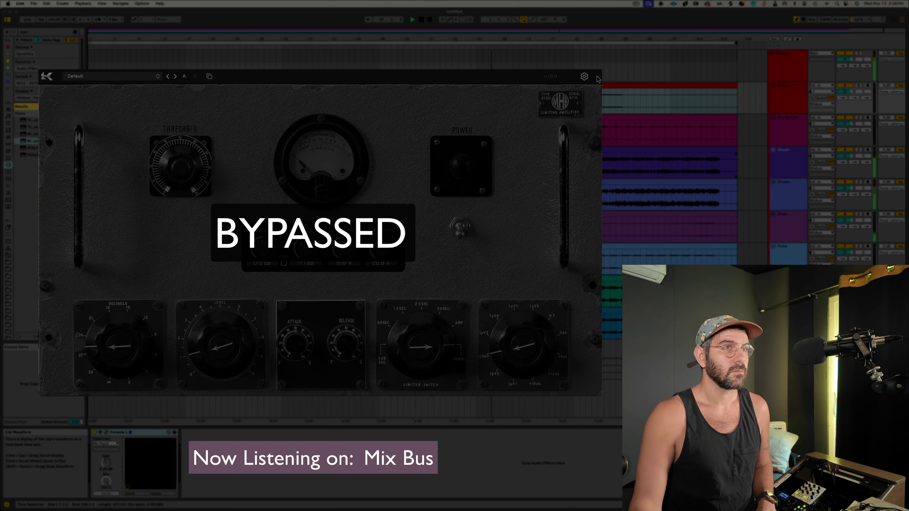
{"action": "left_click", "coordinate": [597, 76]}
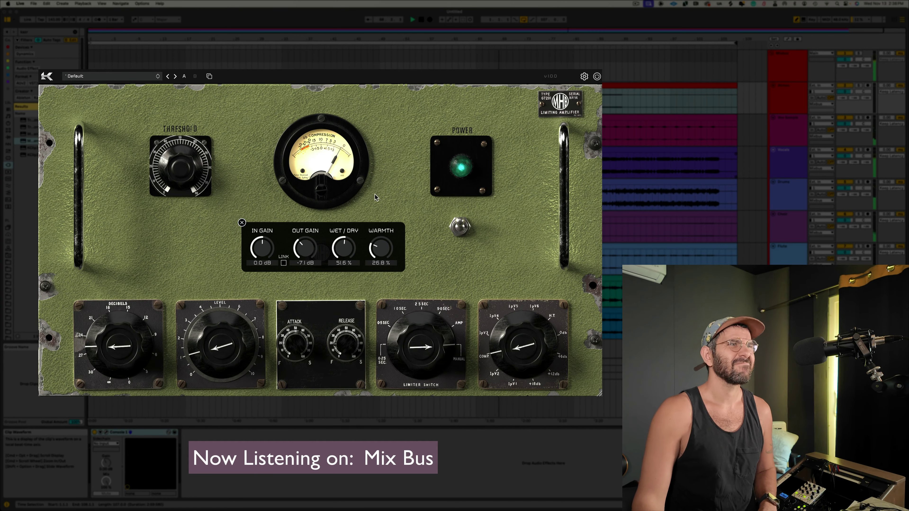
{"action": "left_click_drag", "start_coordinate": [354, 251], "coordinate": [354, 253]}
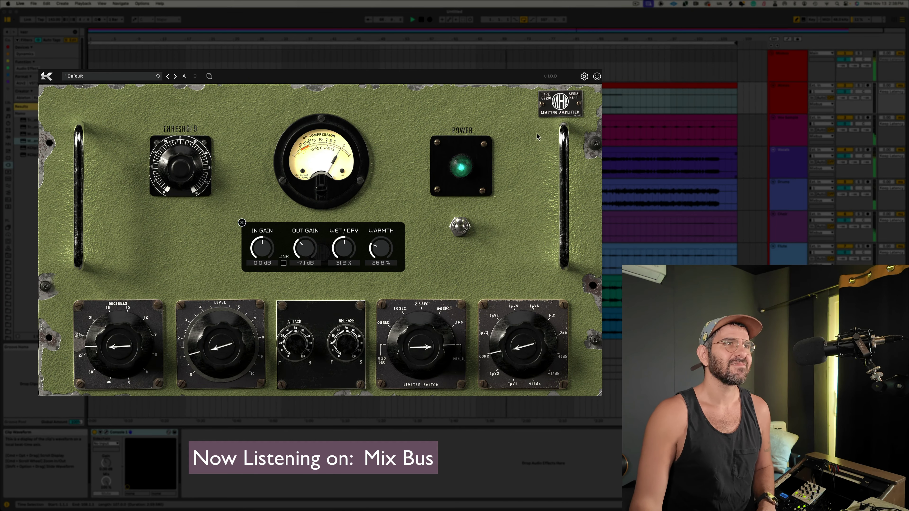
{"action": "left_click", "coordinate": [597, 77]}
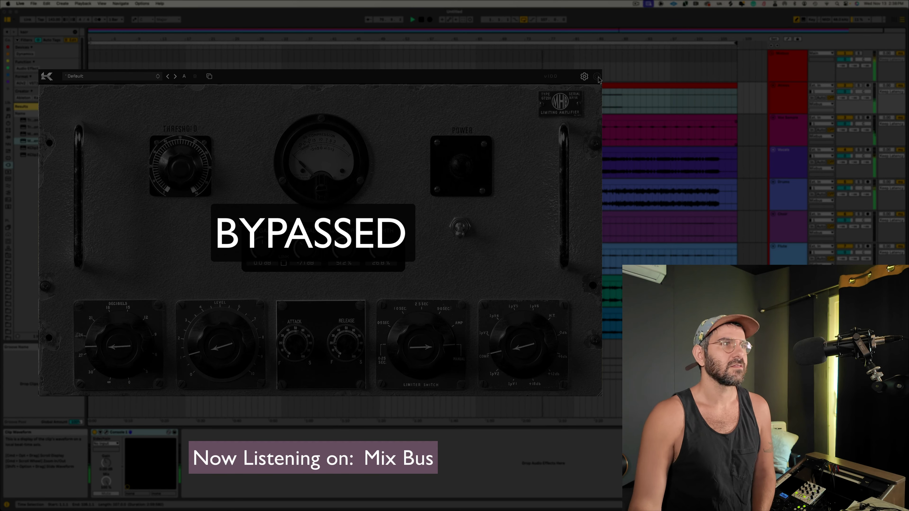
{"action": "left_click", "coordinate": [597, 77]}
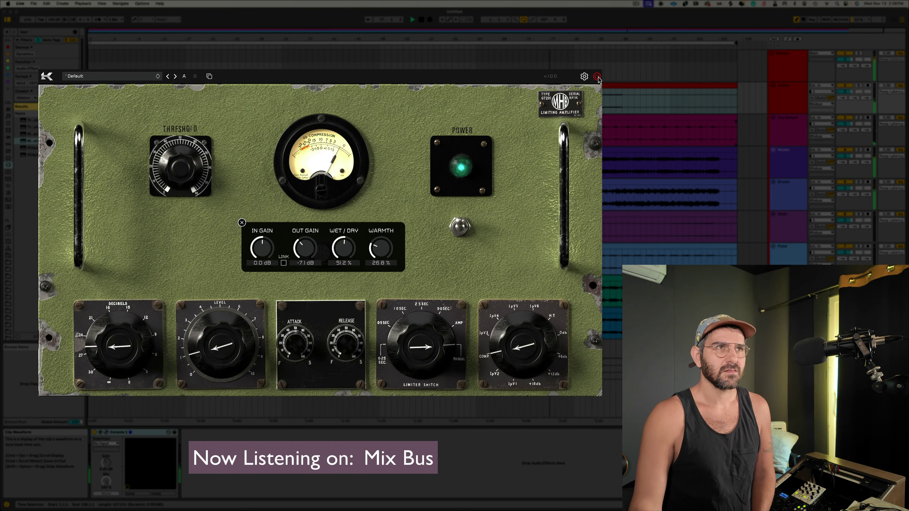